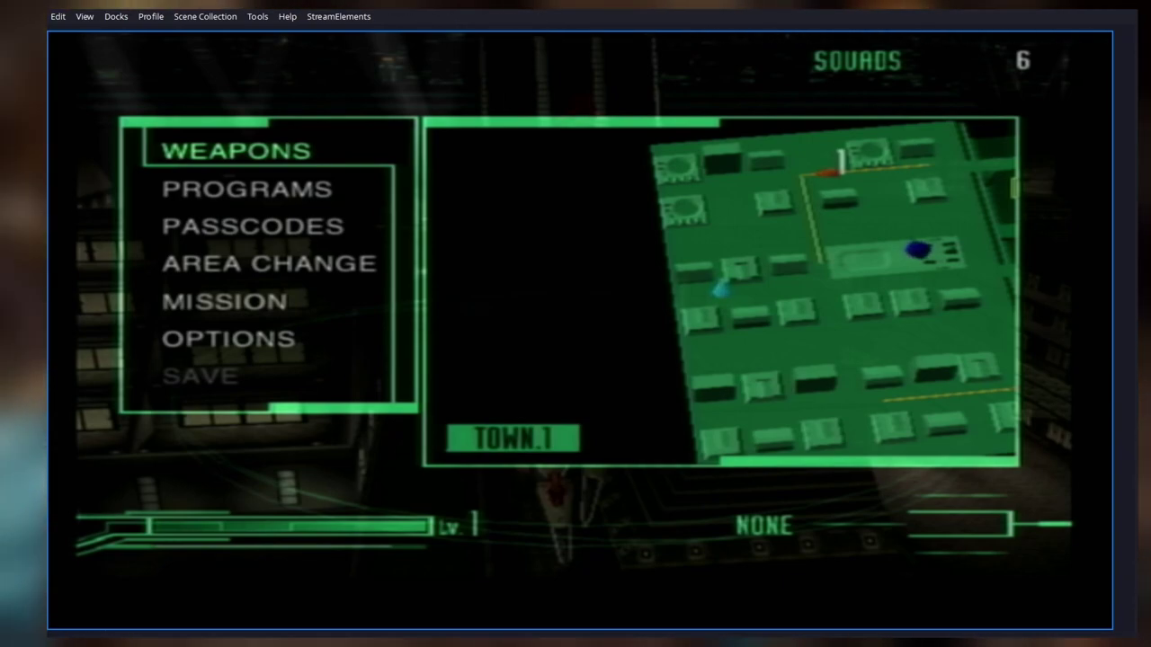
pyautogui.doubleClick(508, 583)
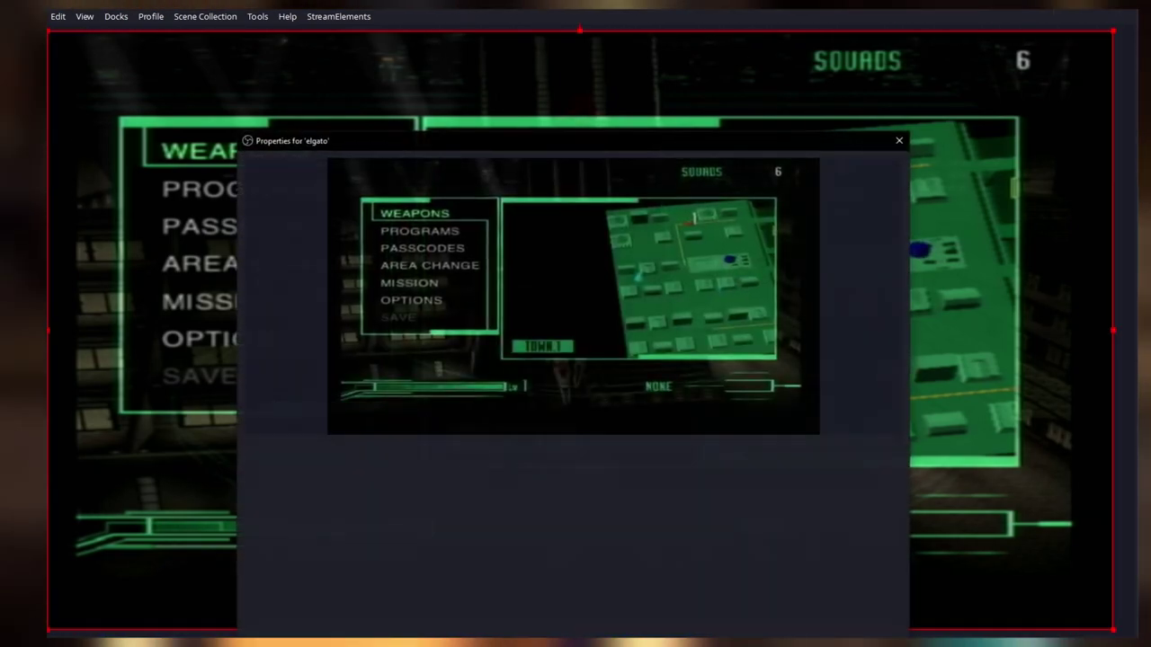
pyautogui.moveTo(507, 143); pyautogui.dragTo(520, 57)
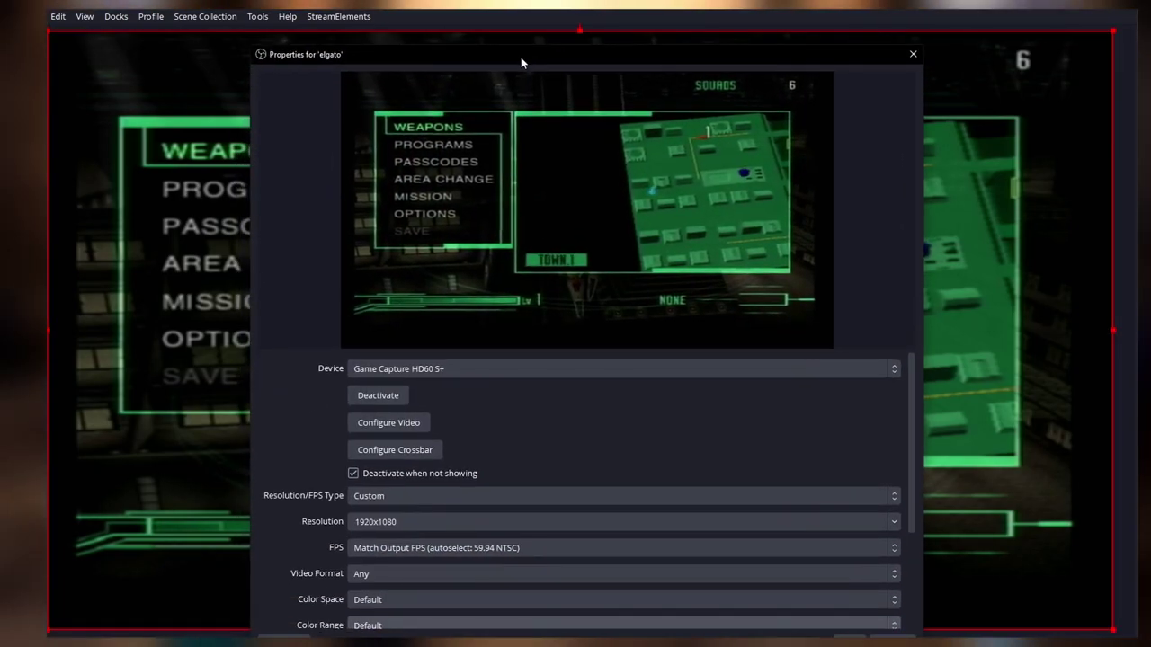
pyautogui.scroll(-1, 490, 387)
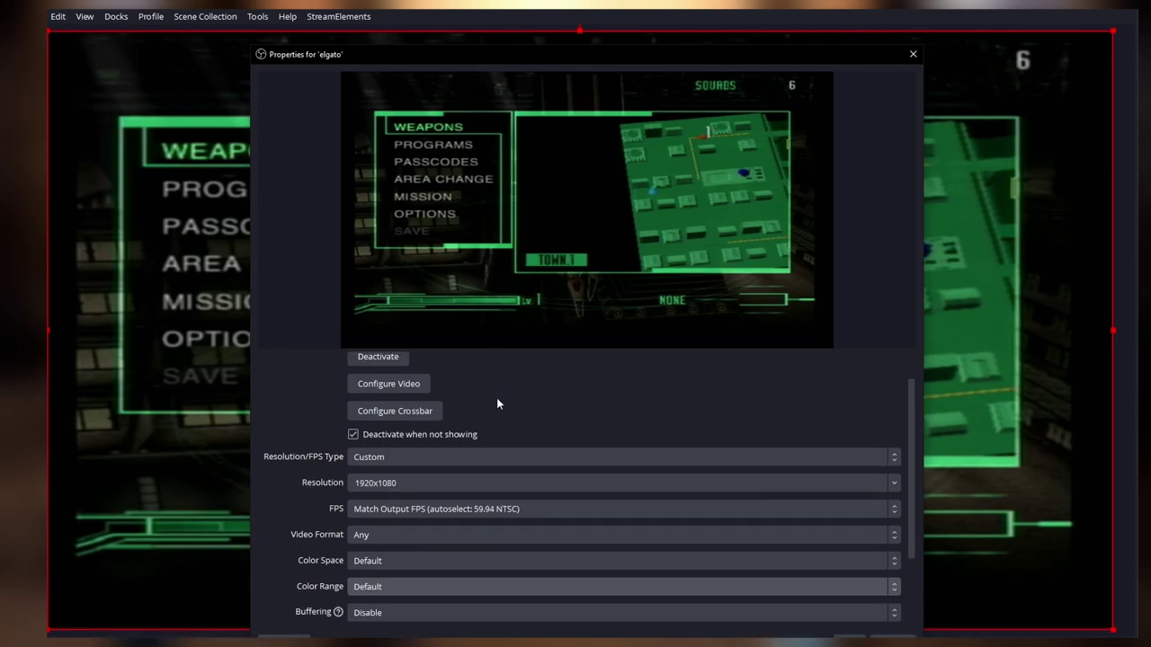
pyautogui.click(441, 563)
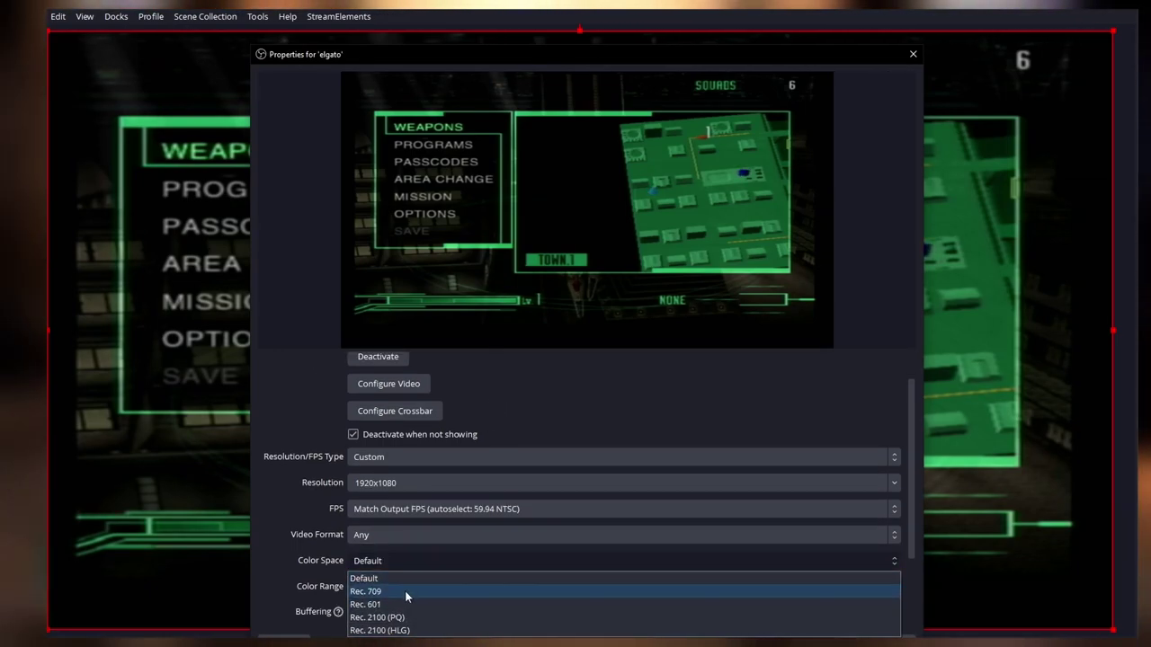
pyautogui.click(404, 591)
pyautogui.click(402, 563)
pyautogui.click(392, 578)
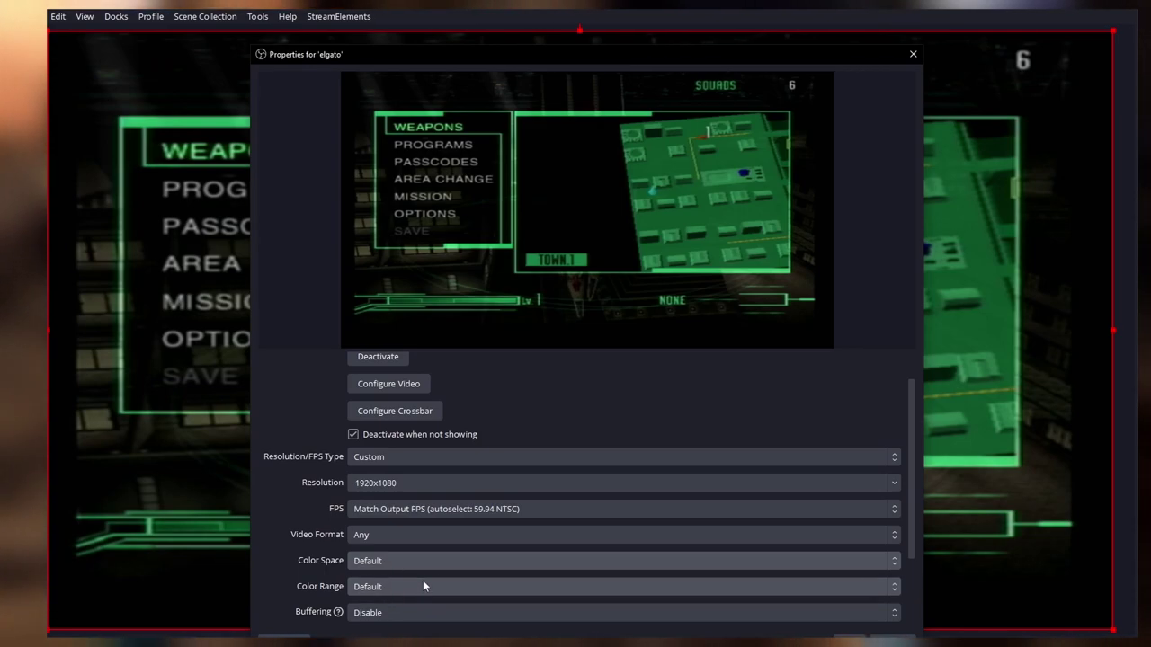
pyautogui.click(378, 537)
pyautogui.click(380, 567)
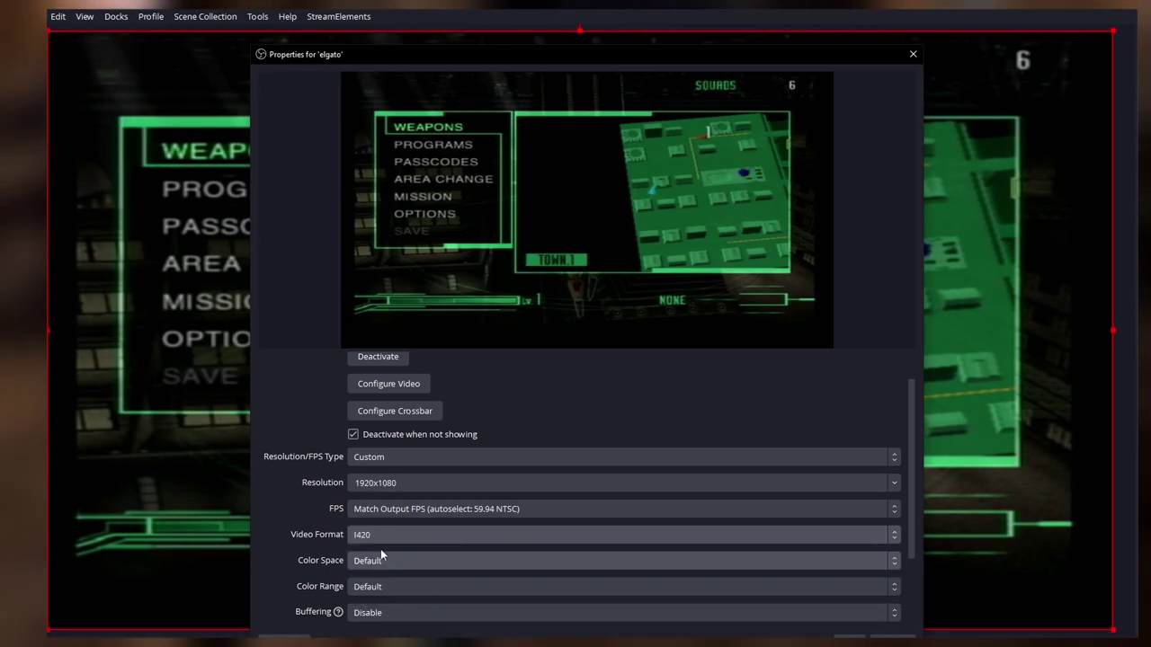
pyautogui.click(382, 539)
pyautogui.click(386, 590)
pyautogui.click(384, 536)
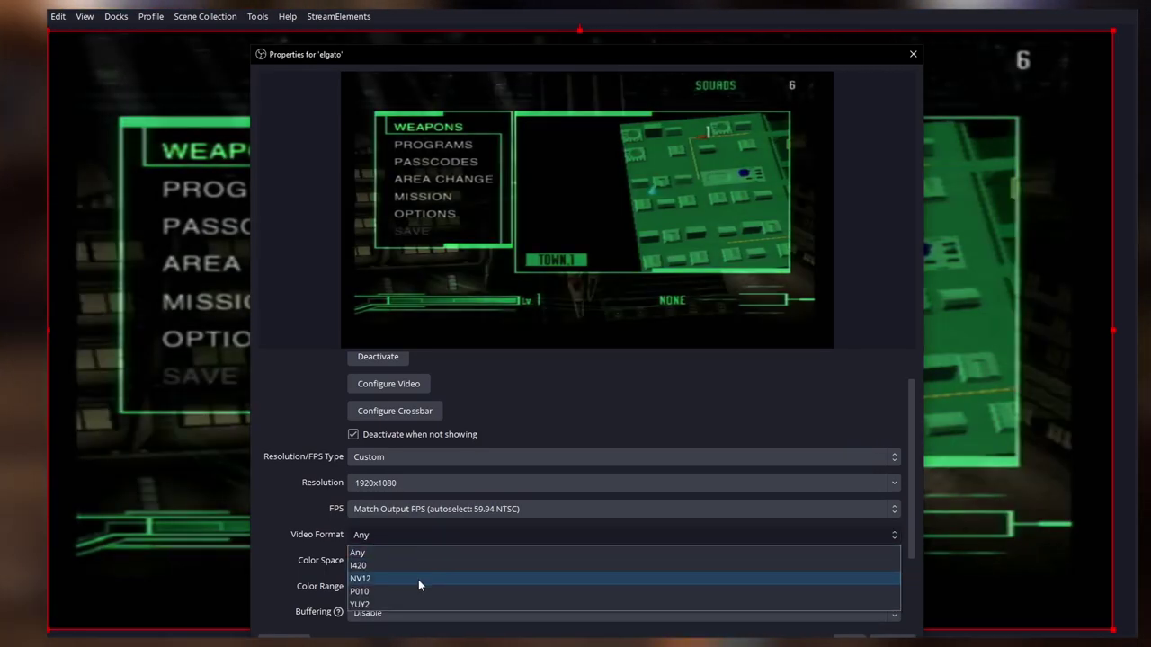
pyautogui.click(418, 579)
pyautogui.click(405, 539)
pyautogui.click(378, 548)
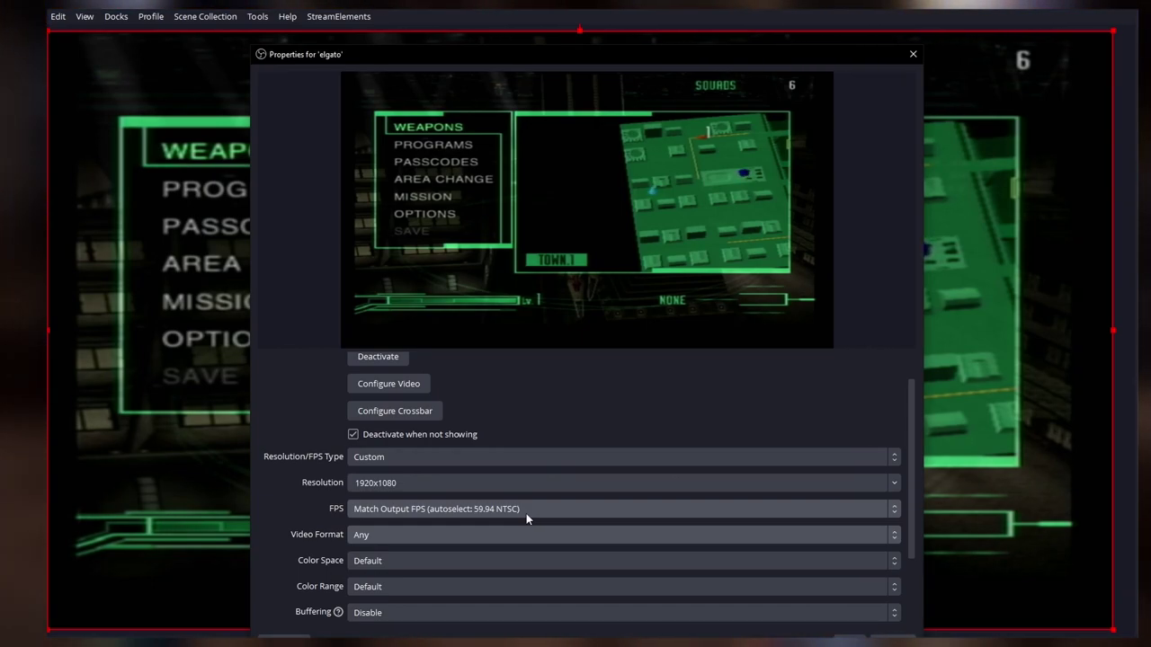
# Dismiss the elgato Properties dialog to return to the game preview
pyautogui.press('Escape')
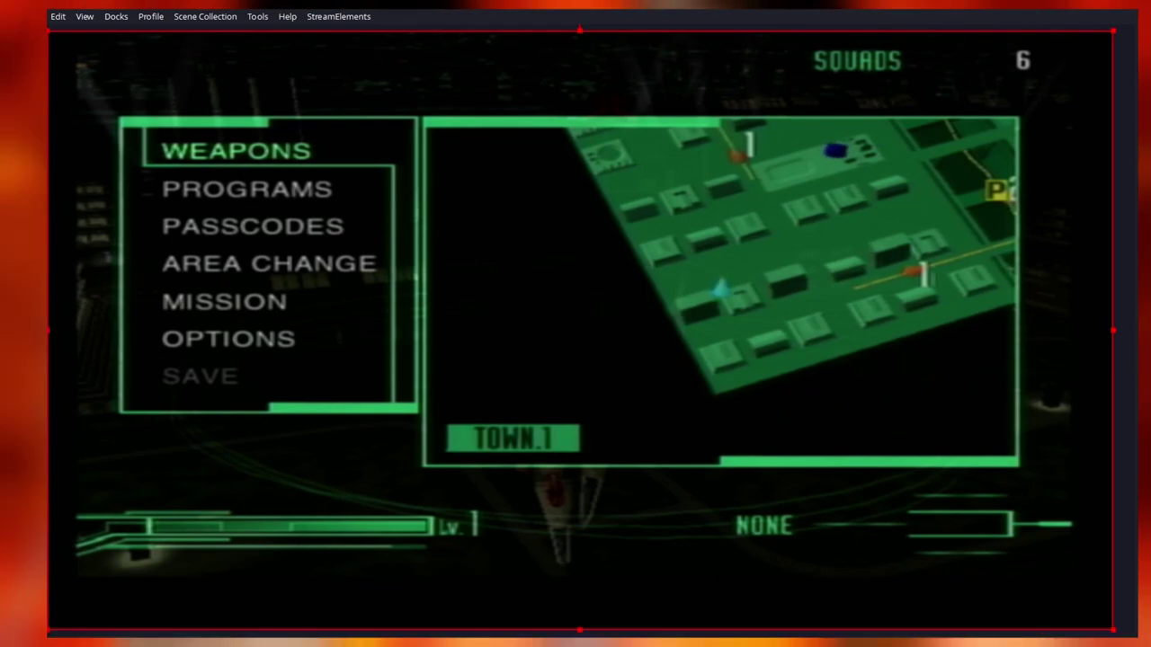
# Resize the elgato source to 1440 x 1080 in its Edit Transform settings
pyautogui.rightClick(550, 516)
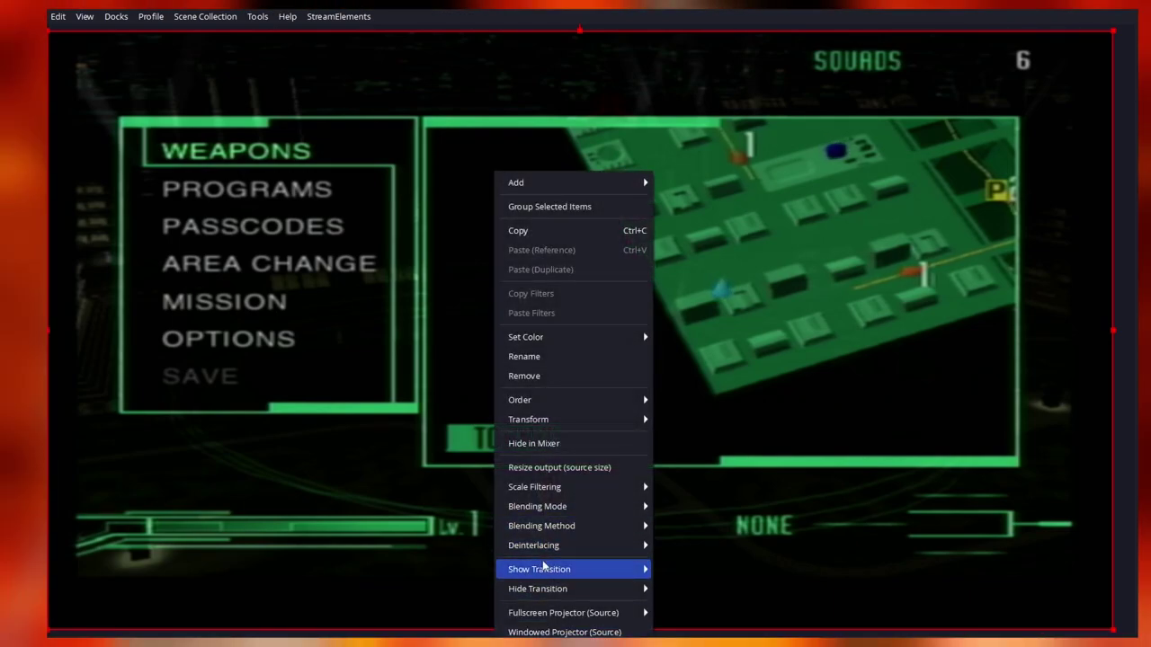
pyautogui.moveTo(557, 420)
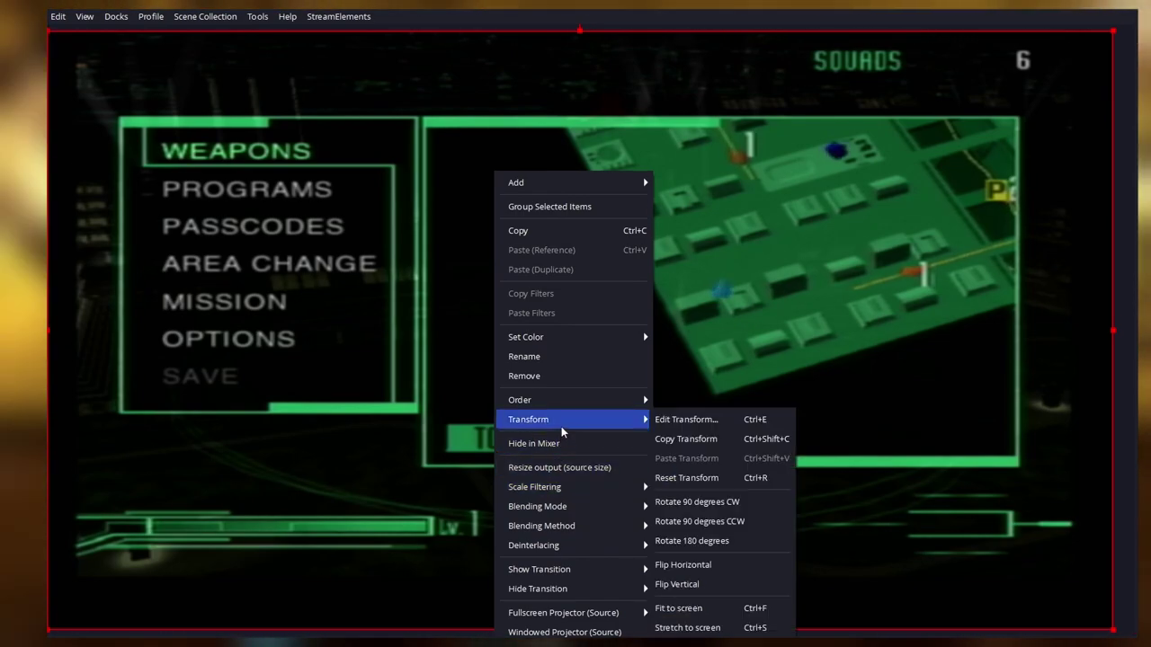
pyautogui.click(699, 421)
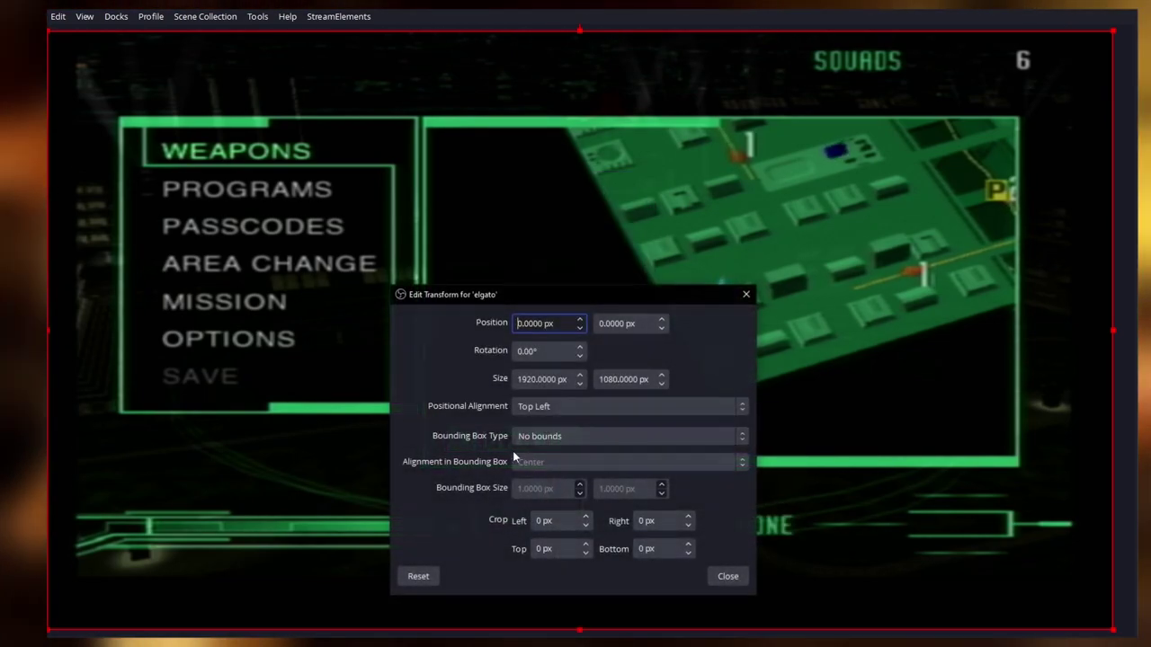
pyautogui.doubleClick(525, 380)
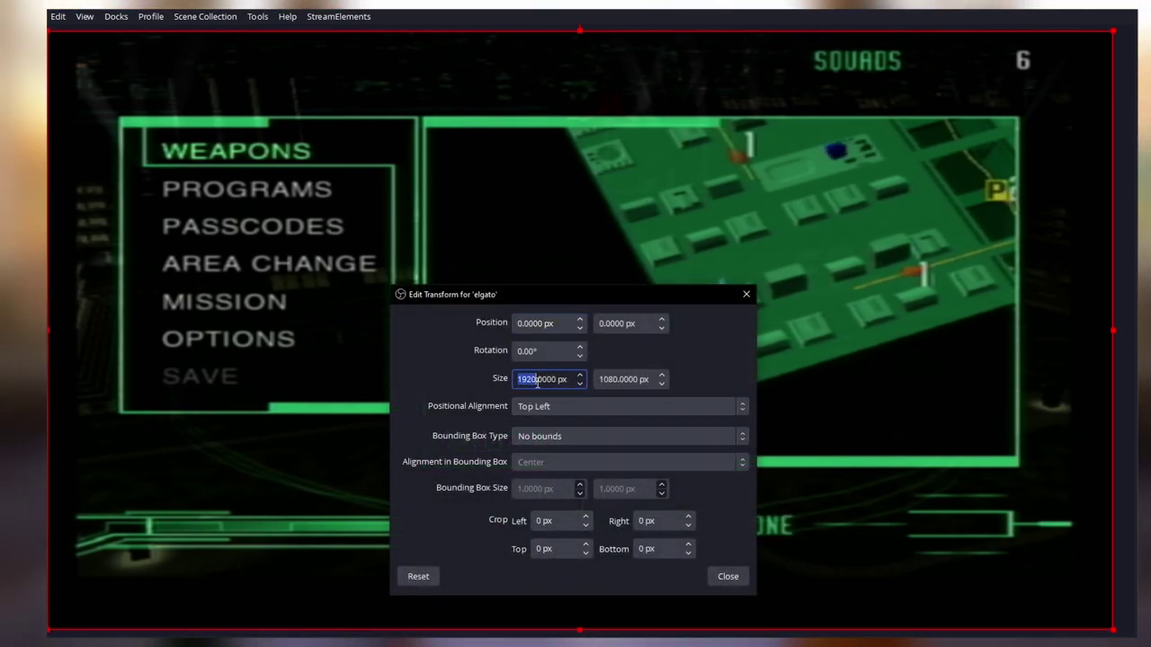
pyautogui.doubleClick(609, 379)
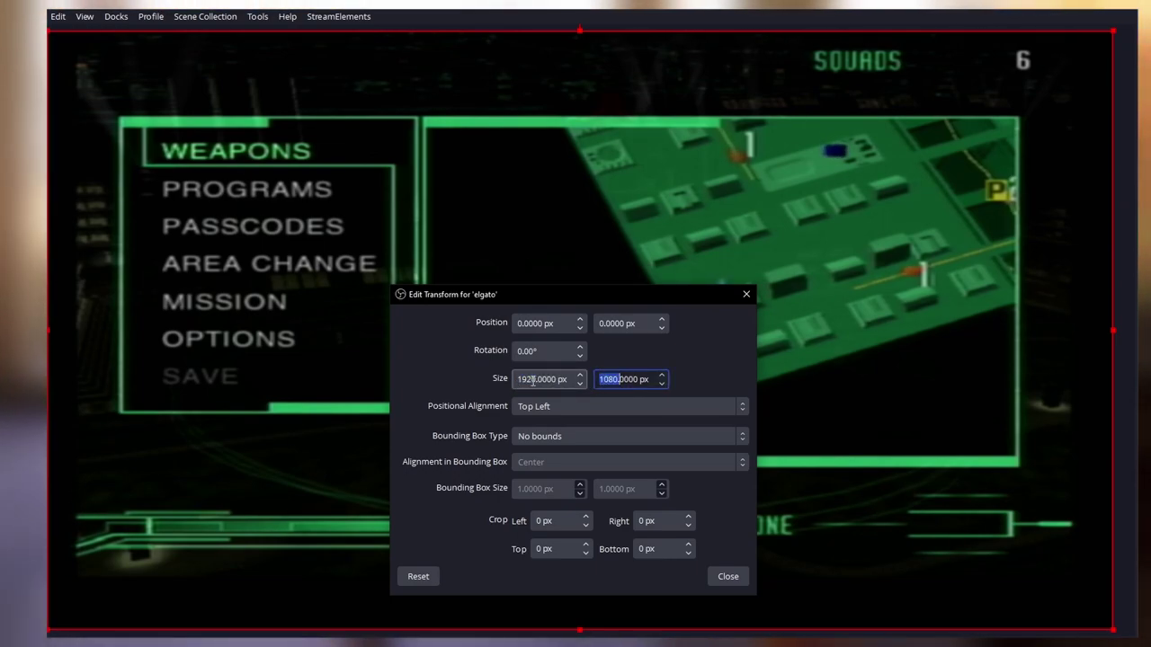
pyautogui.doubleClick(532, 379)
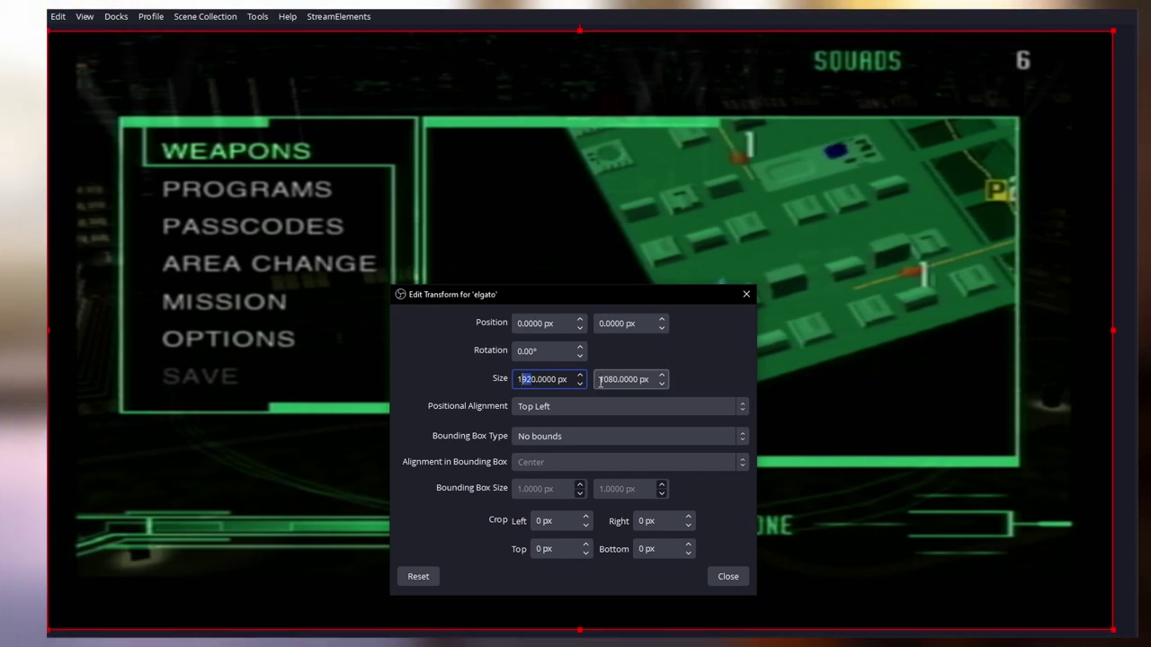
pyautogui.moveTo(600, 379); pyautogui.dragTo(615, 381)
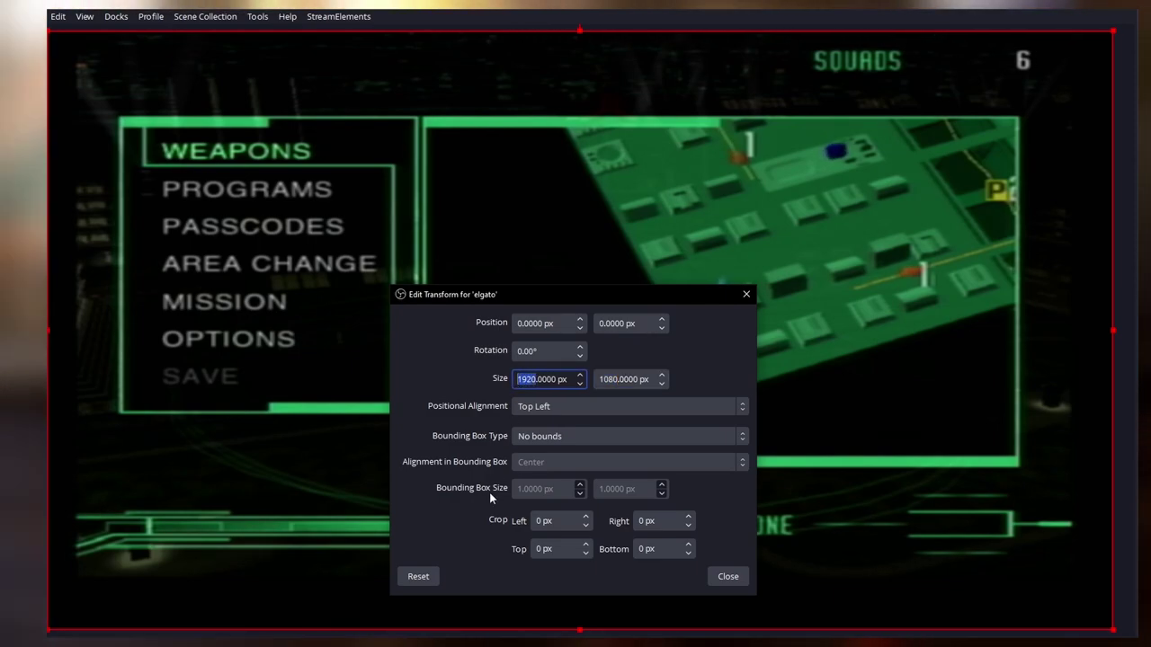
pyautogui.write('1440')
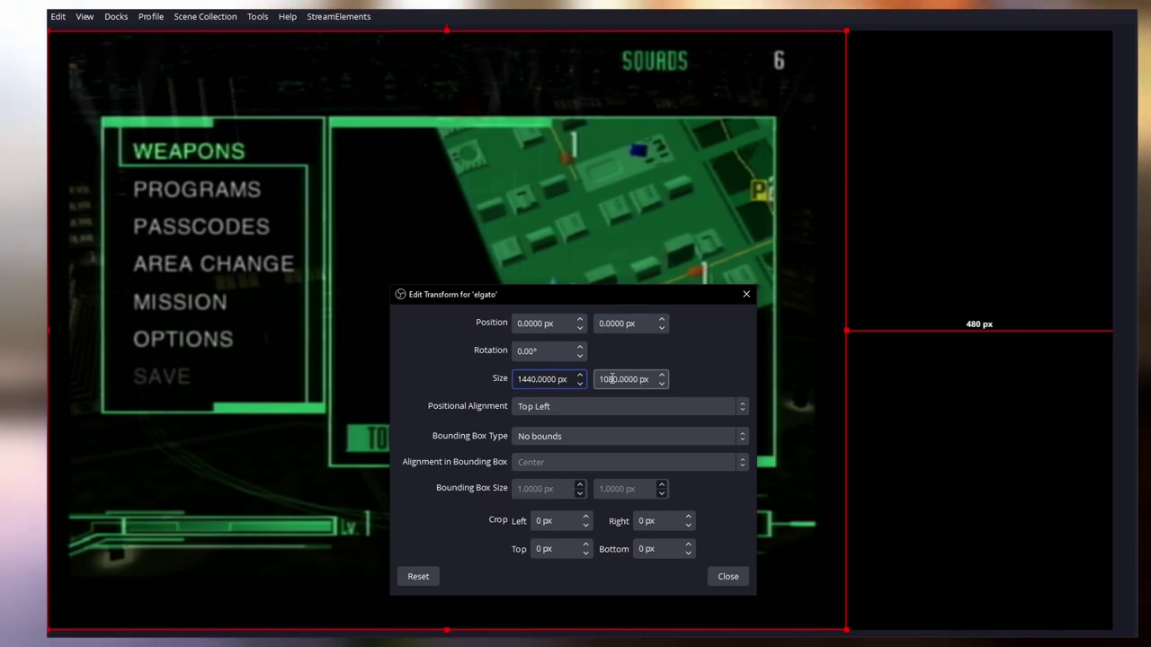
# Close the Edit Transform dialog, keeping the 4:3 capture beside a black strip
pyautogui.click(726, 577)
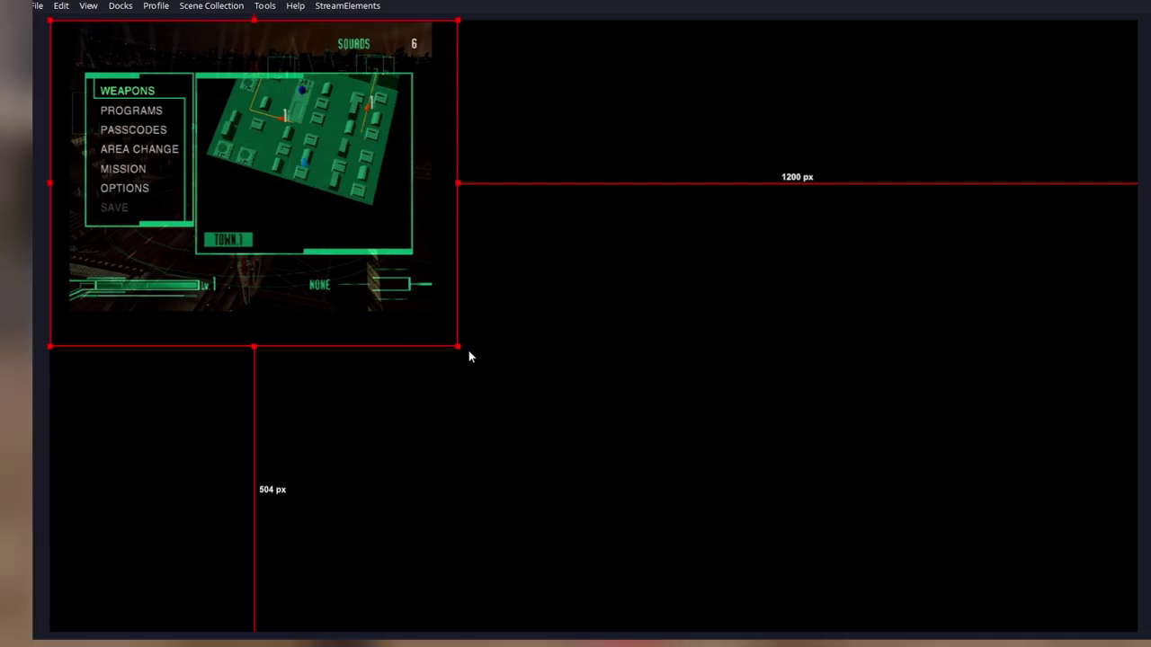
# Set the elgato capture to a custom 720x576 resolution, then enlarge it to full canvas height
pyautogui.doubleClick(389, 314)
pyautogui.click(620, 582)
pyautogui.click(466, 614)
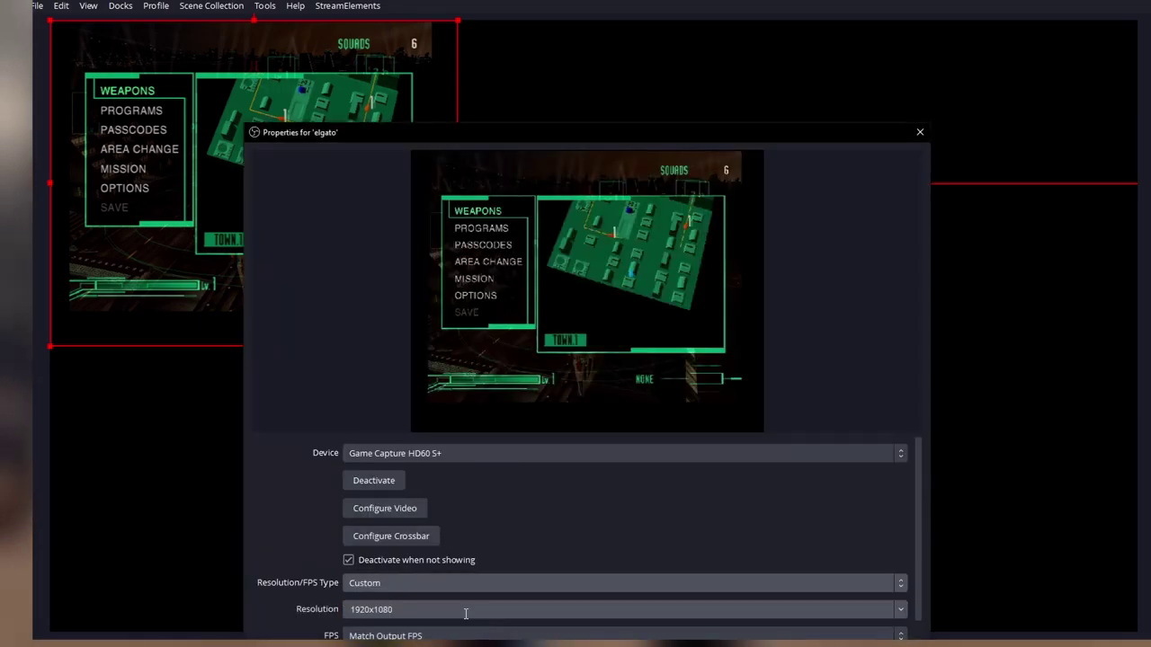
pyautogui.doubleClick(466, 613)
pyautogui.click(900, 611)
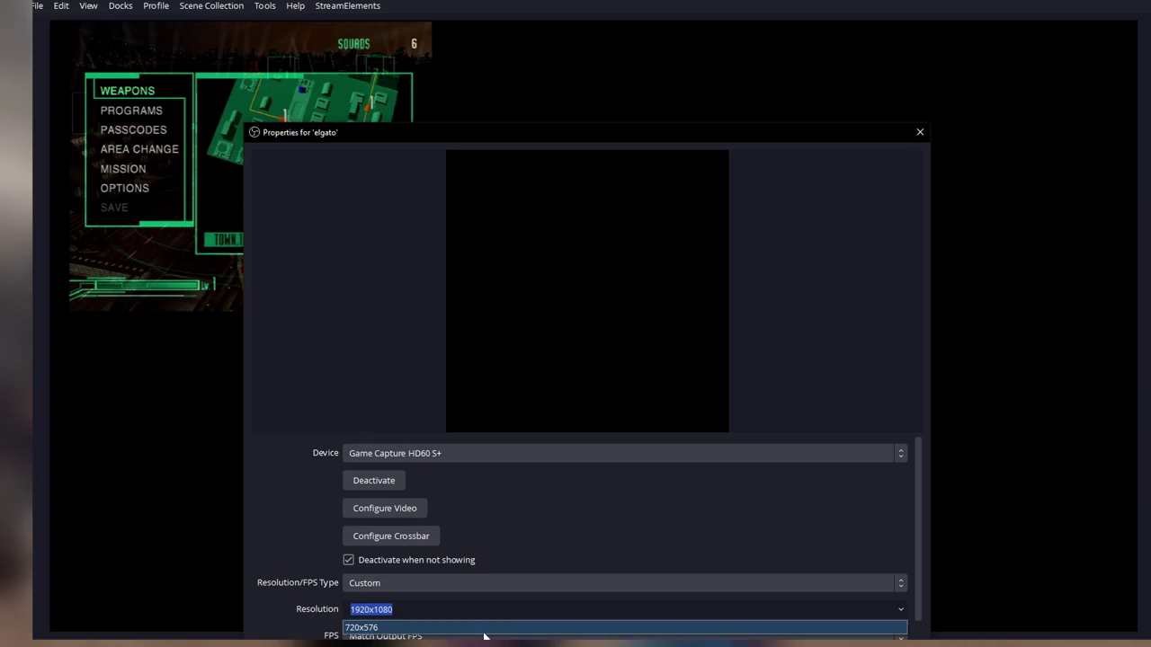
pyautogui.click(479, 627)
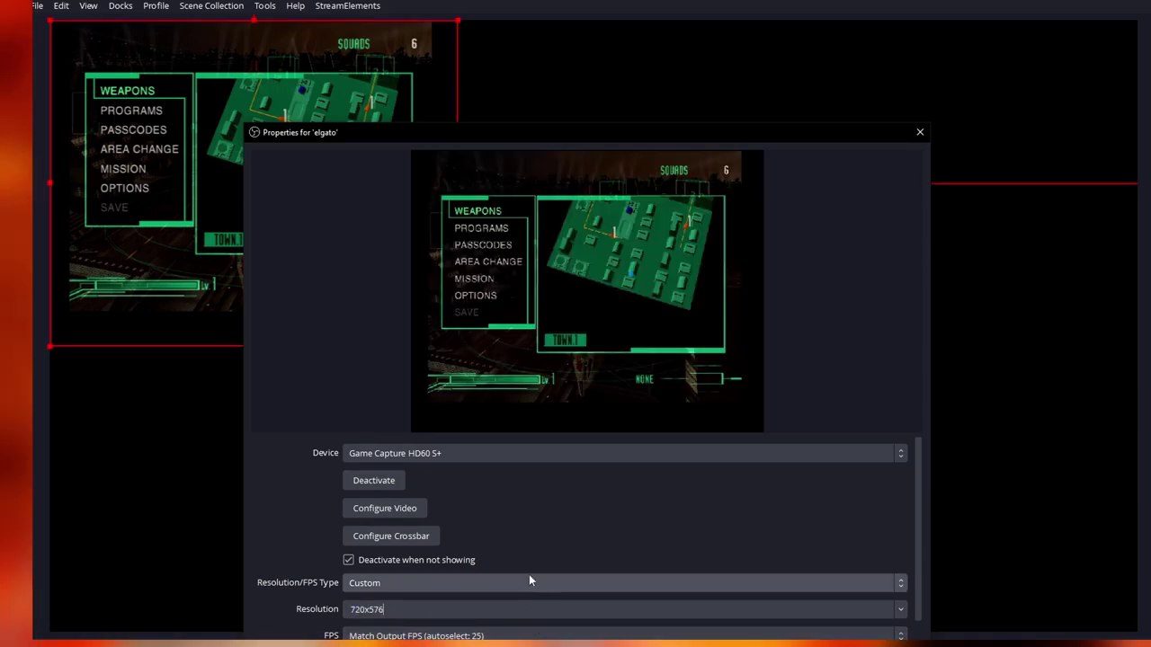
pyautogui.moveTo(438, 135); pyautogui.dragTo(448, 83)
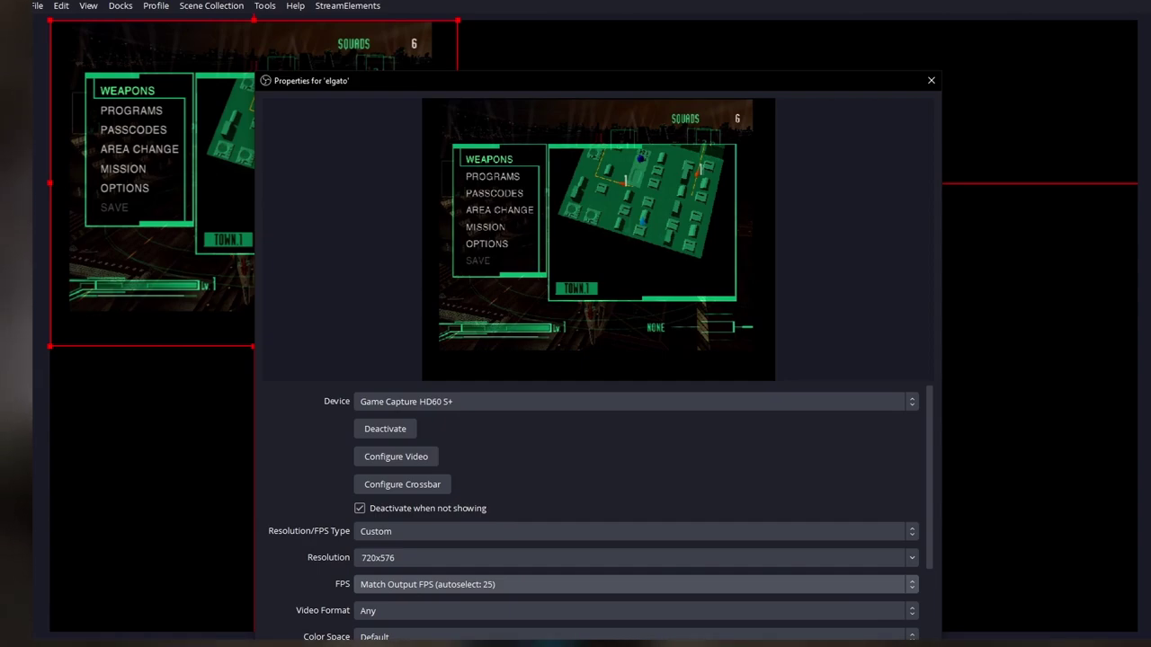
pyautogui.press('Escape')
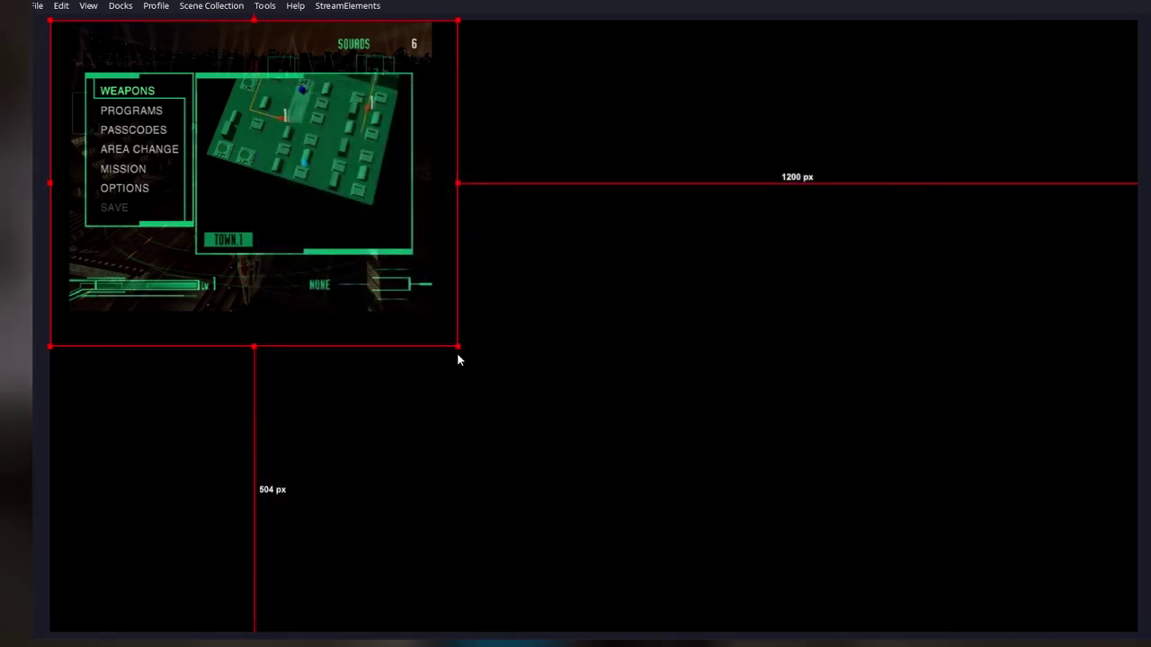
pyautogui.moveTo(459, 347); pyautogui.dragTo(741, 630)
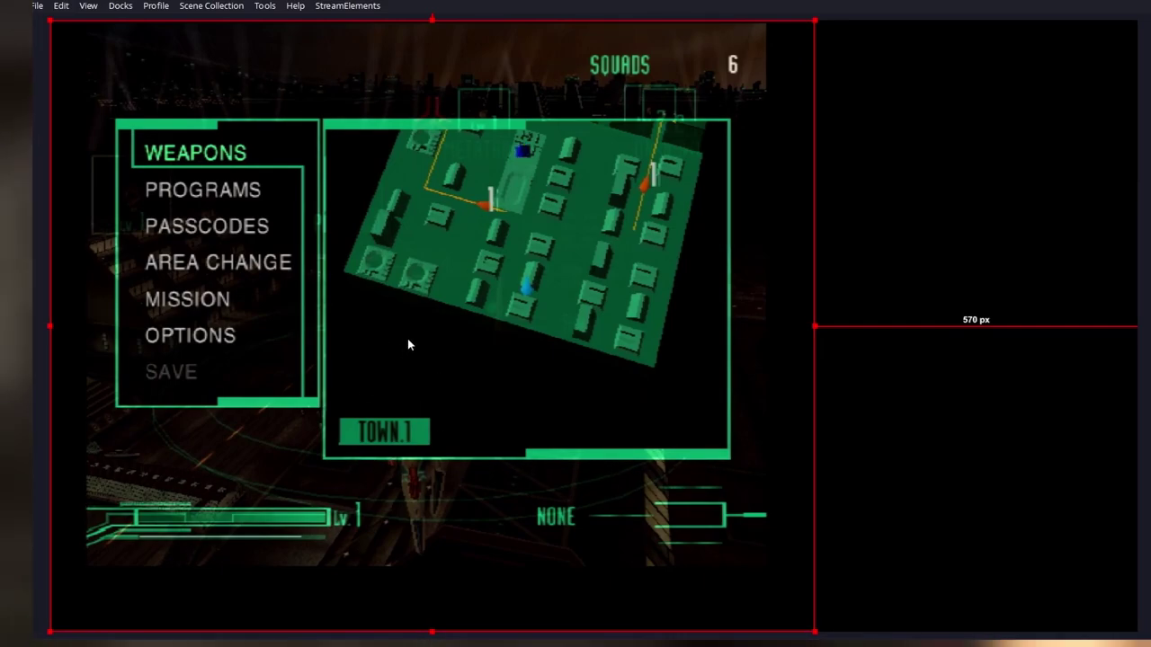
pyautogui.rightClick(349, 387)
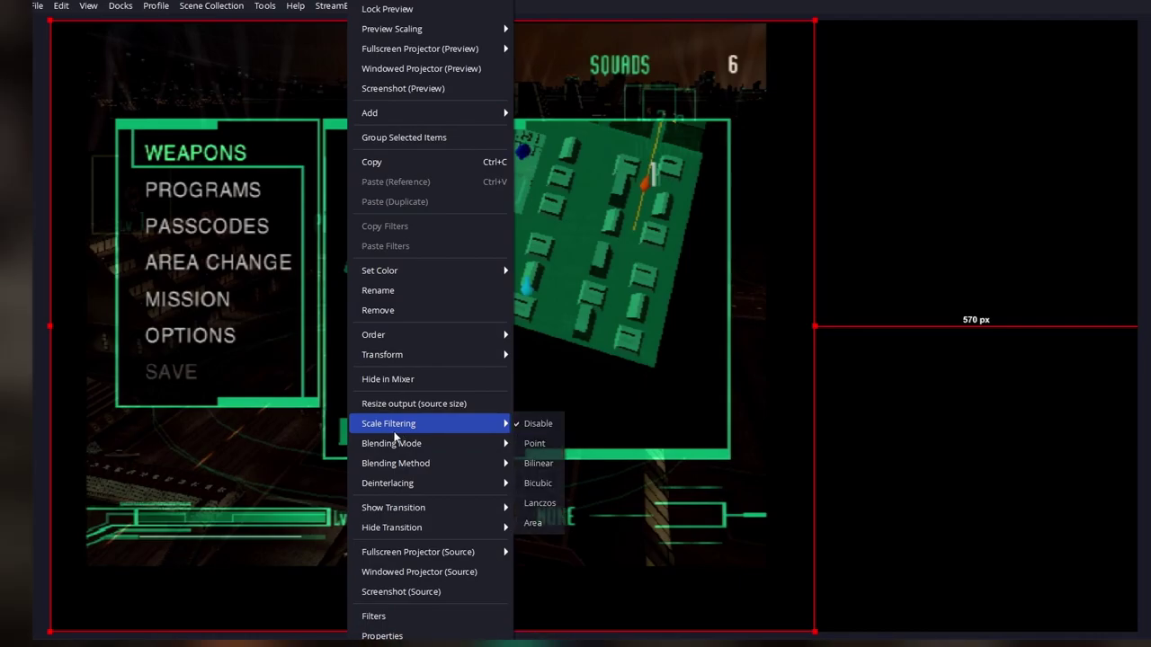
pyautogui.rightClick(274, 424)
pyautogui.click(704, 451)
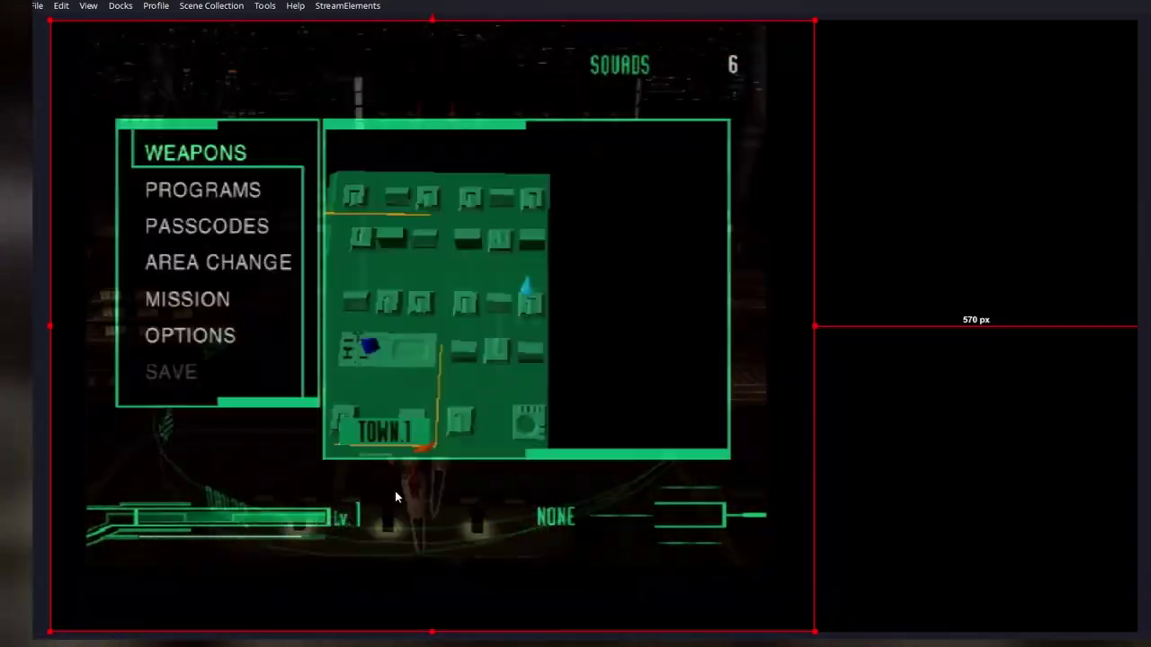
pyautogui.rightClick(396, 489)
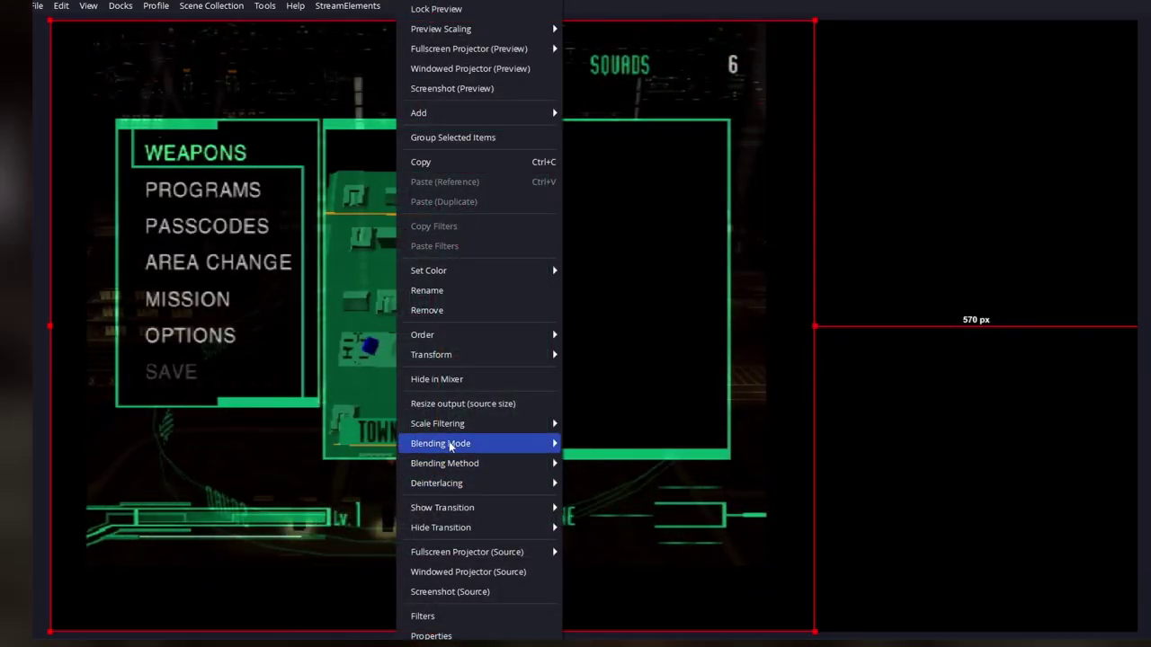
pyautogui.moveTo(454, 430)
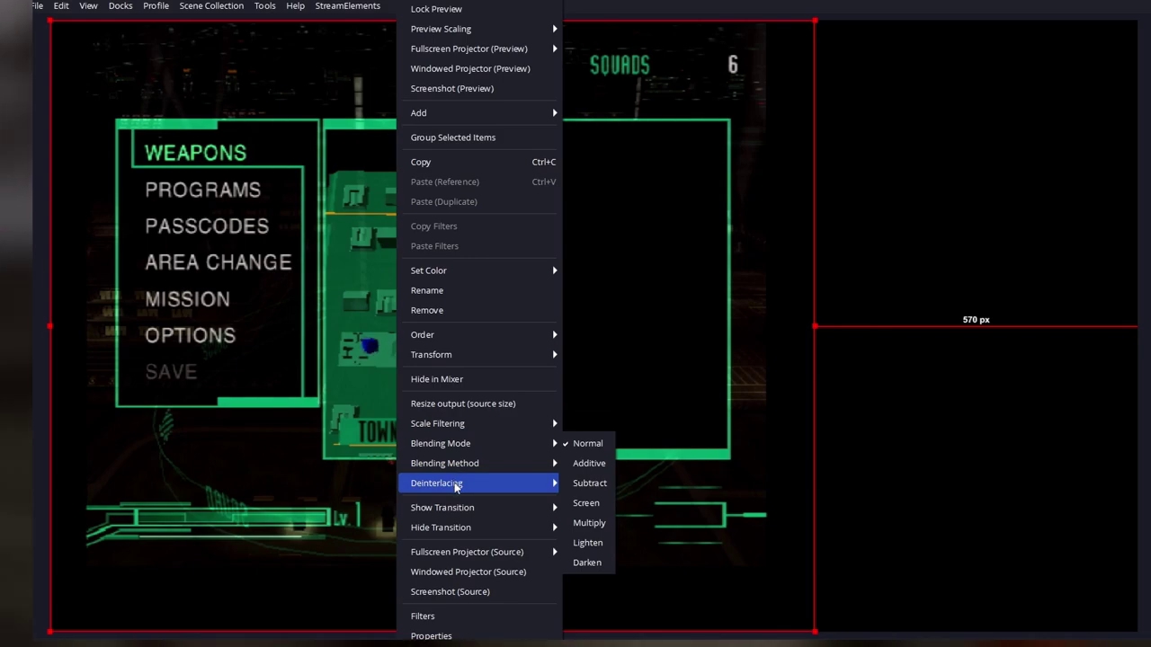
pyautogui.moveTo(456, 486)
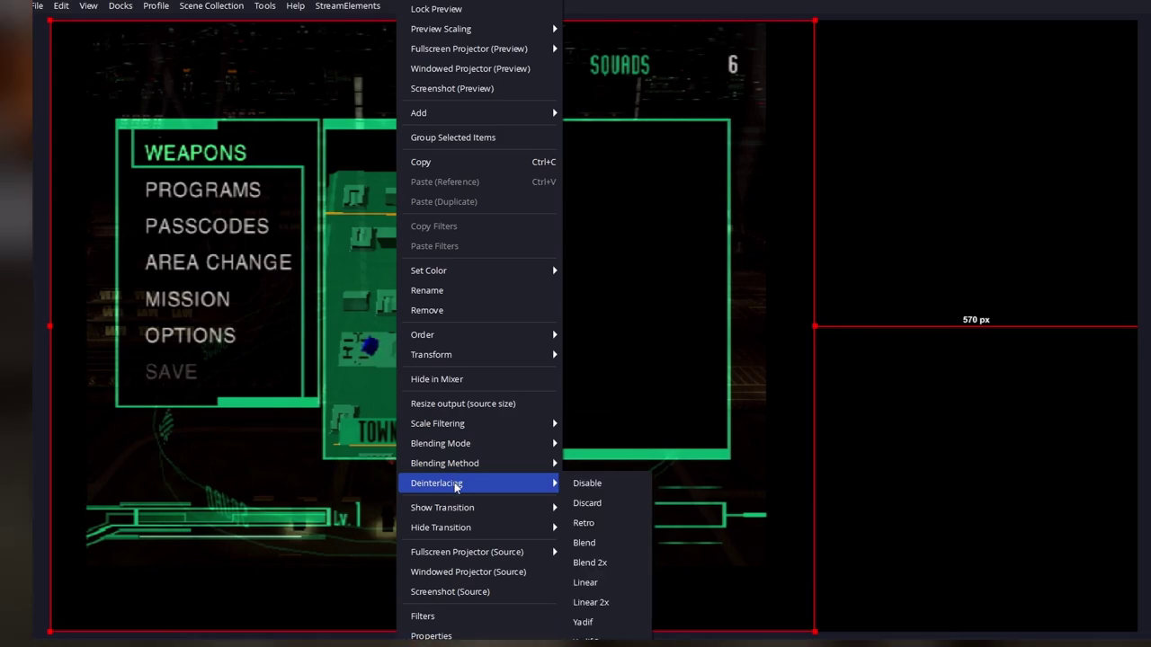
pyautogui.click(310, 447)
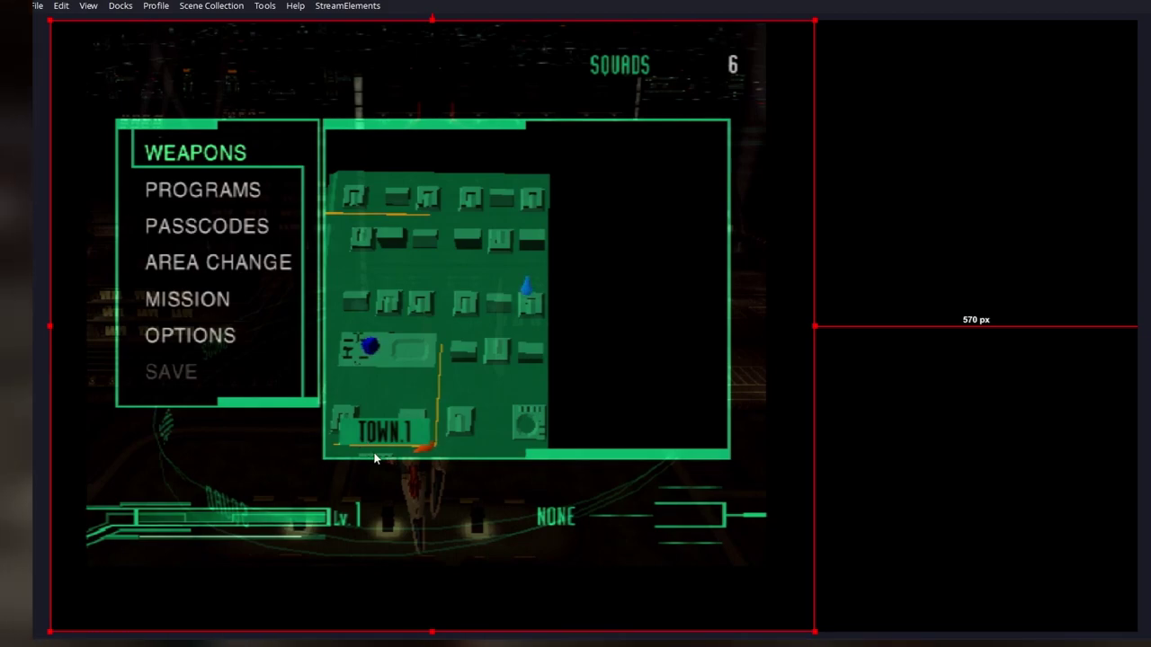
# Set the game capture's deinterlacing mode to Discard
pyautogui.rightClick(307, 352)
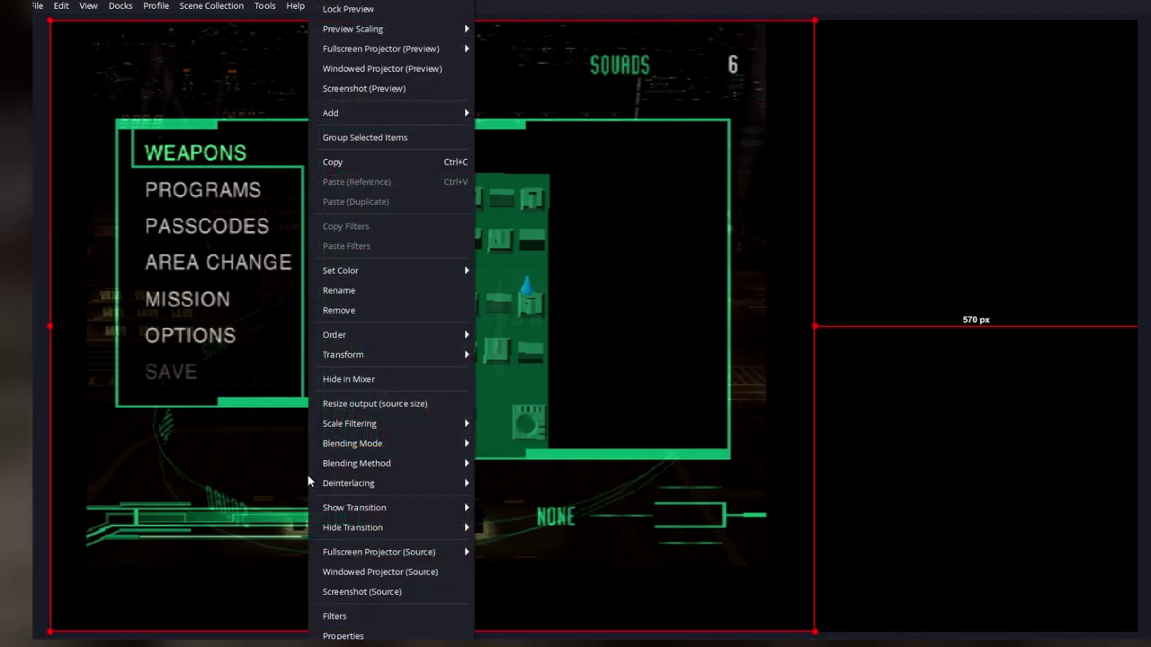
pyautogui.moveTo(321, 486)
pyautogui.click(260, 482)
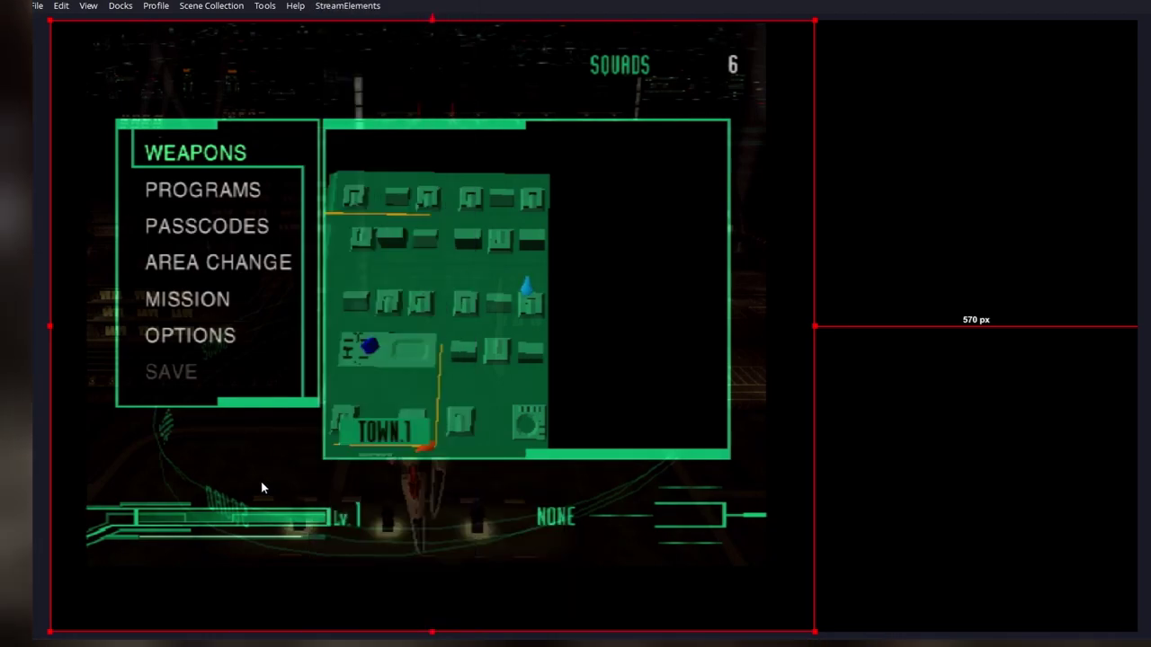
pyautogui.rightClick(349, 373)
pyautogui.moveTo(414, 486)
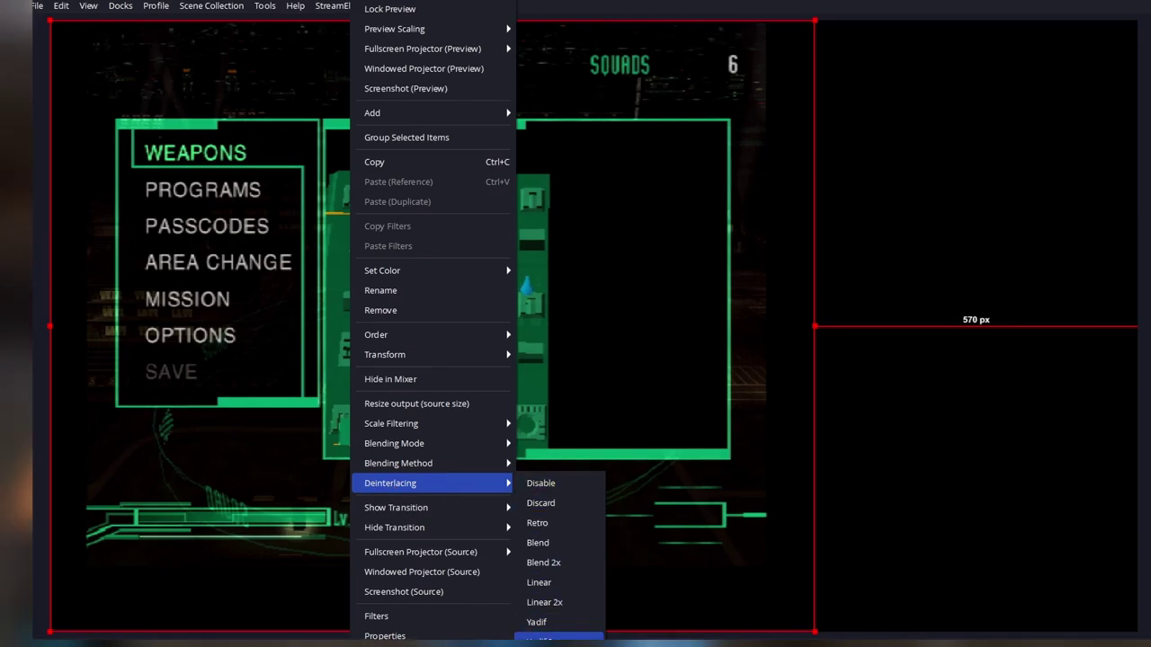
pyautogui.click(544, 504)
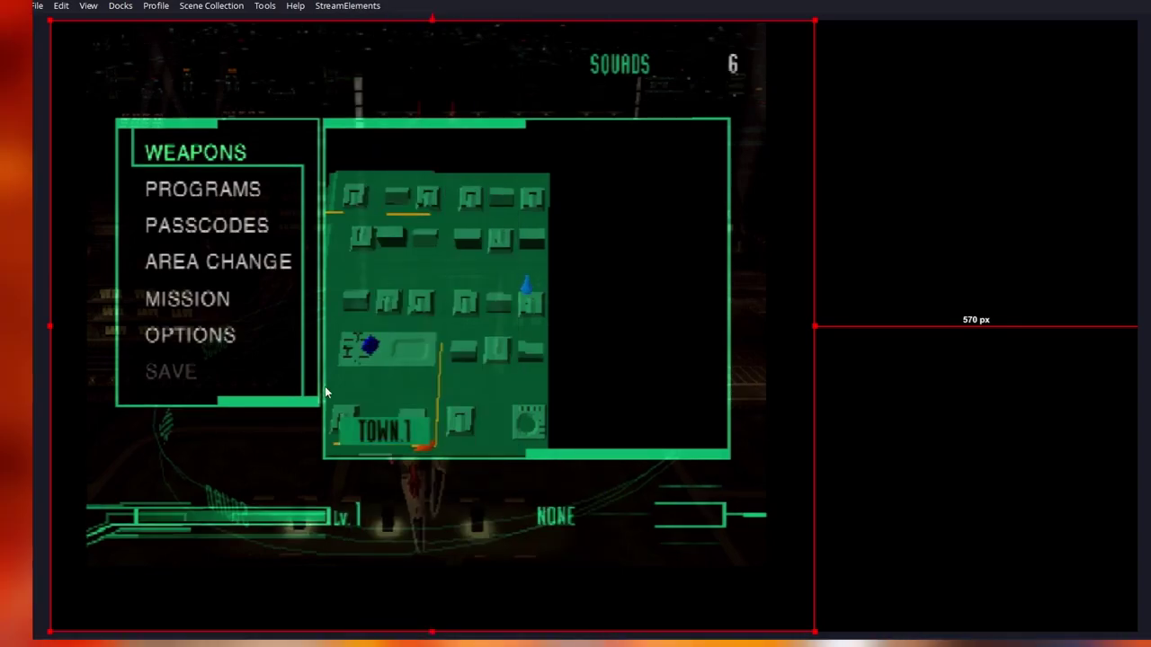
# Switch deinterlacing to Blend 2x, then try the last mode in the list
pyautogui.rightClick(391, 346)
pyautogui.moveTo(528, 482)
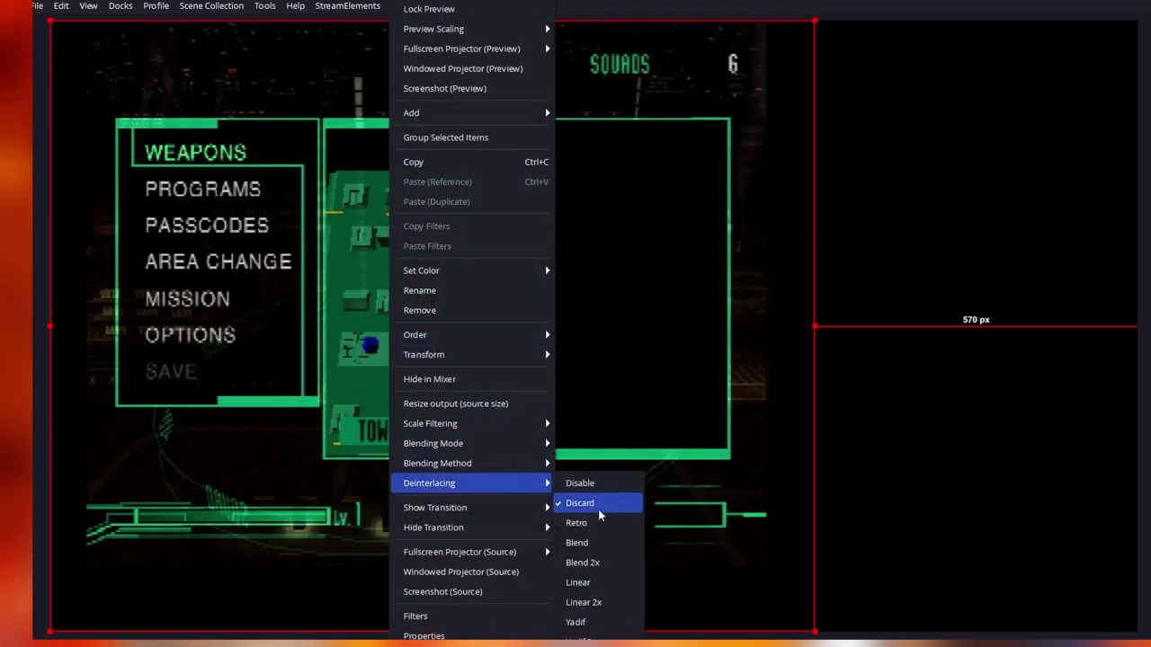
pyautogui.click(608, 562)
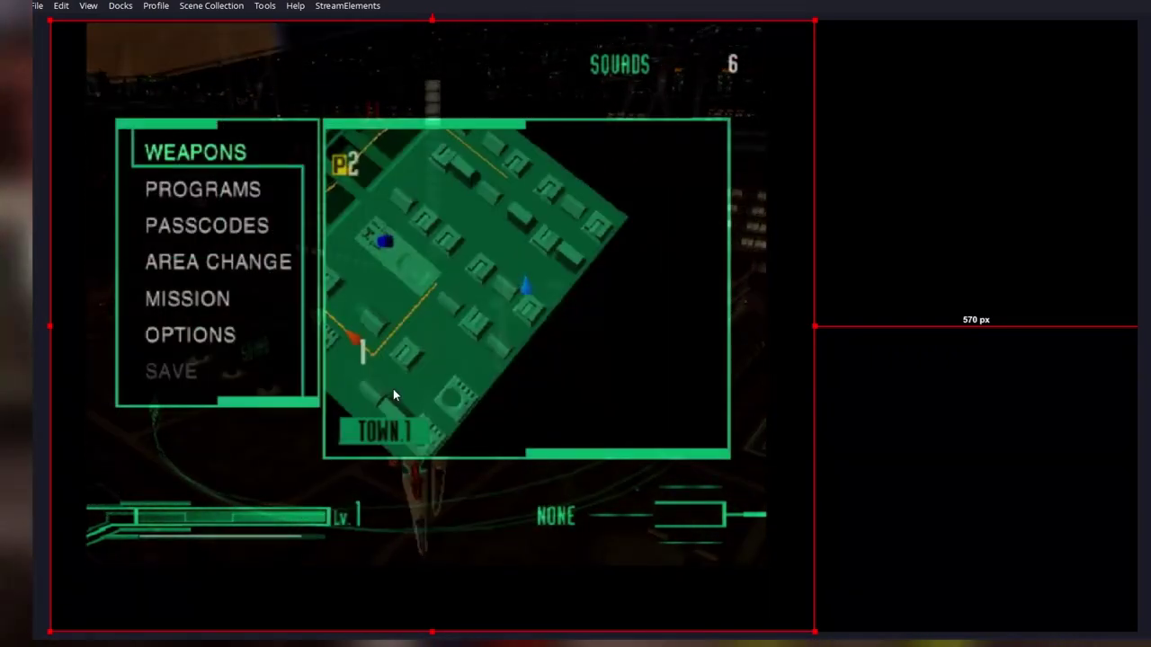
pyautogui.rightClick(393, 394)
pyautogui.moveTo(467, 482)
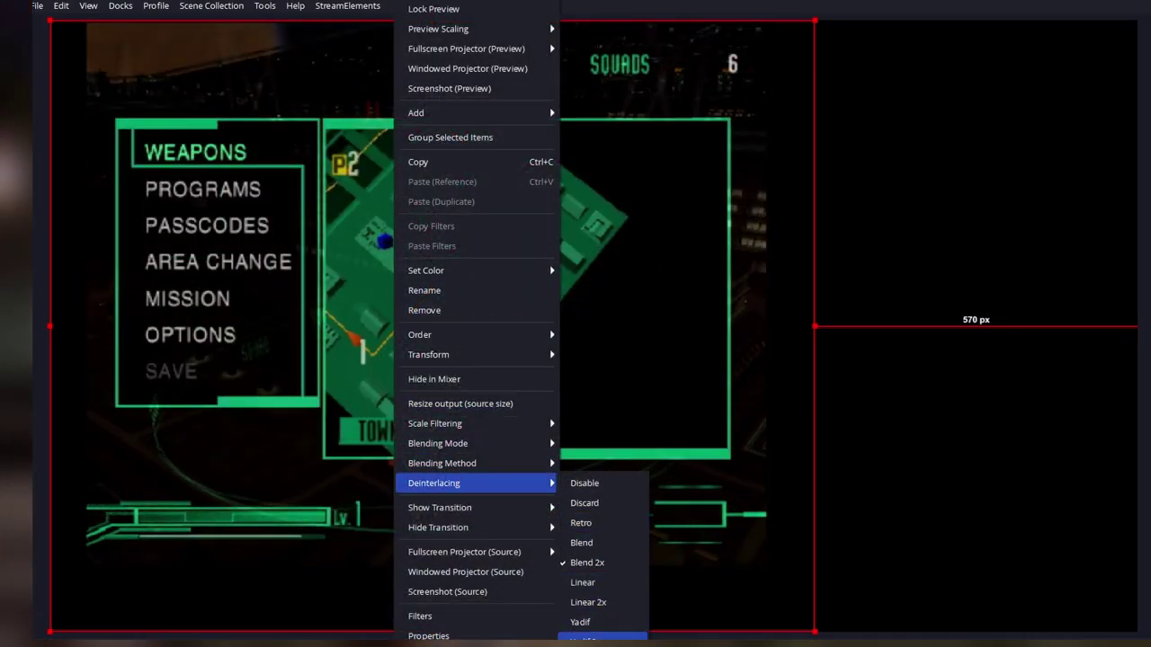
pyautogui.click(603, 639)
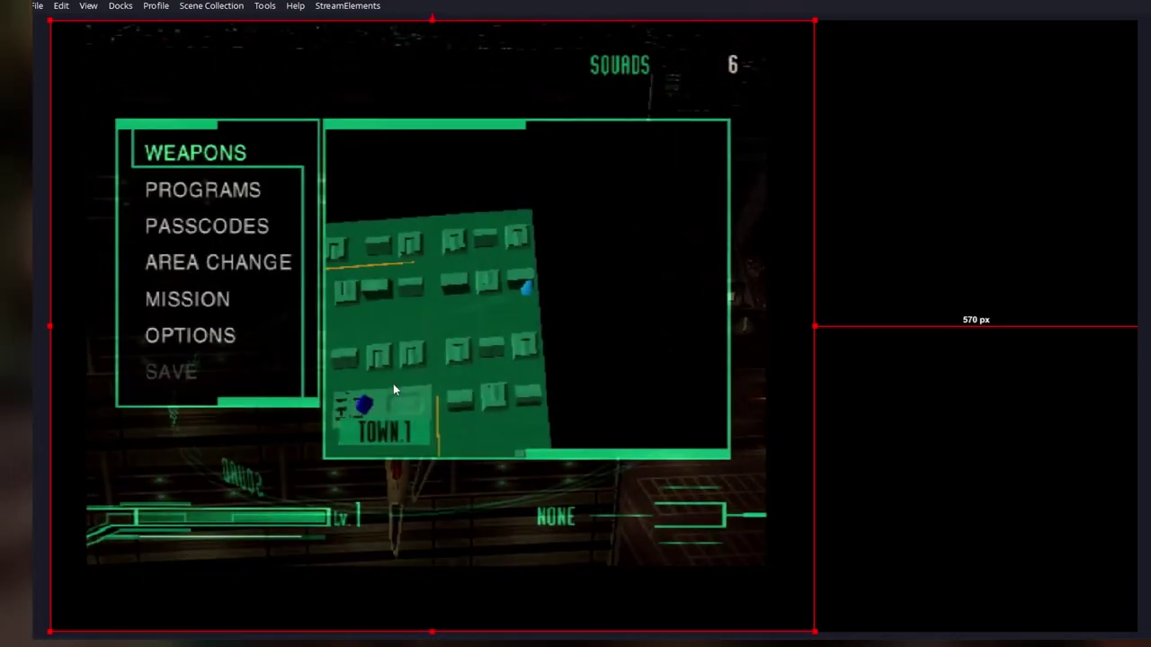
# Switch deinterlacing to Retro, then pick another option from the source menu
pyautogui.rightClick(393, 383)
pyautogui.moveTo(467, 482)
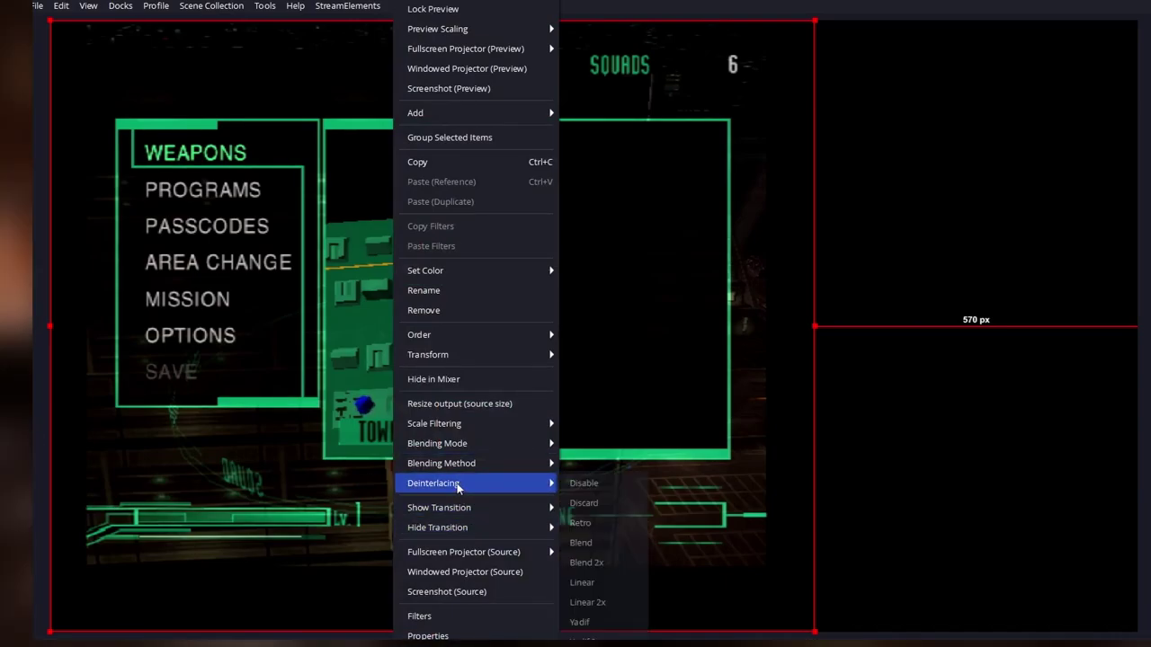
pyautogui.click(591, 530)
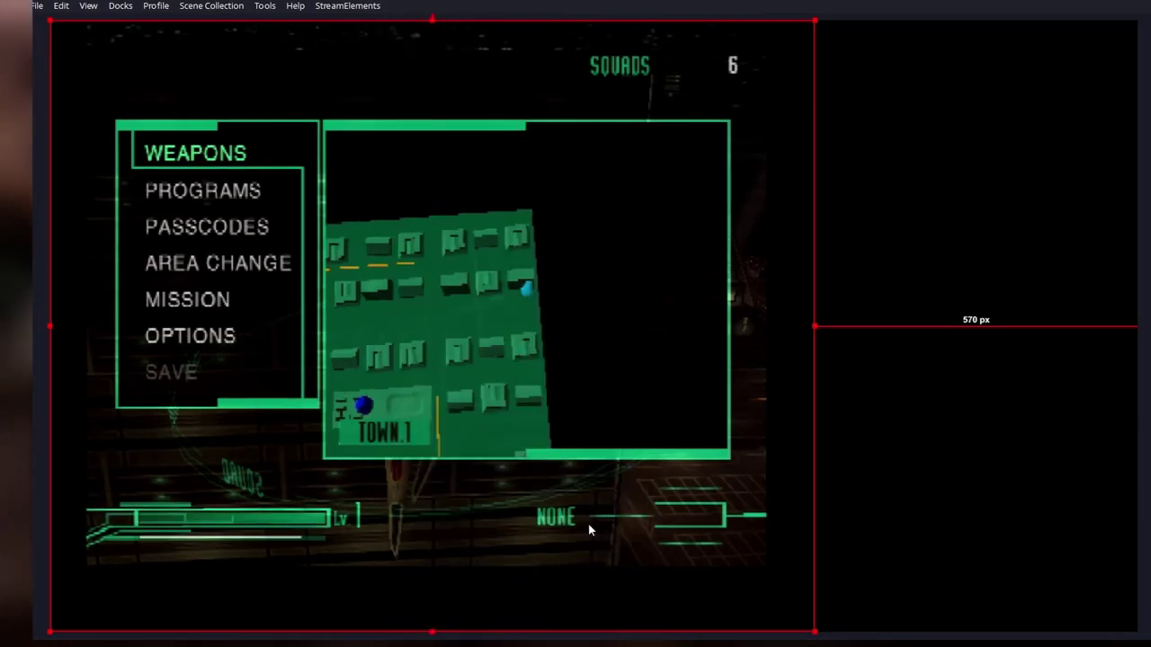
pyautogui.rightClick(422, 396)
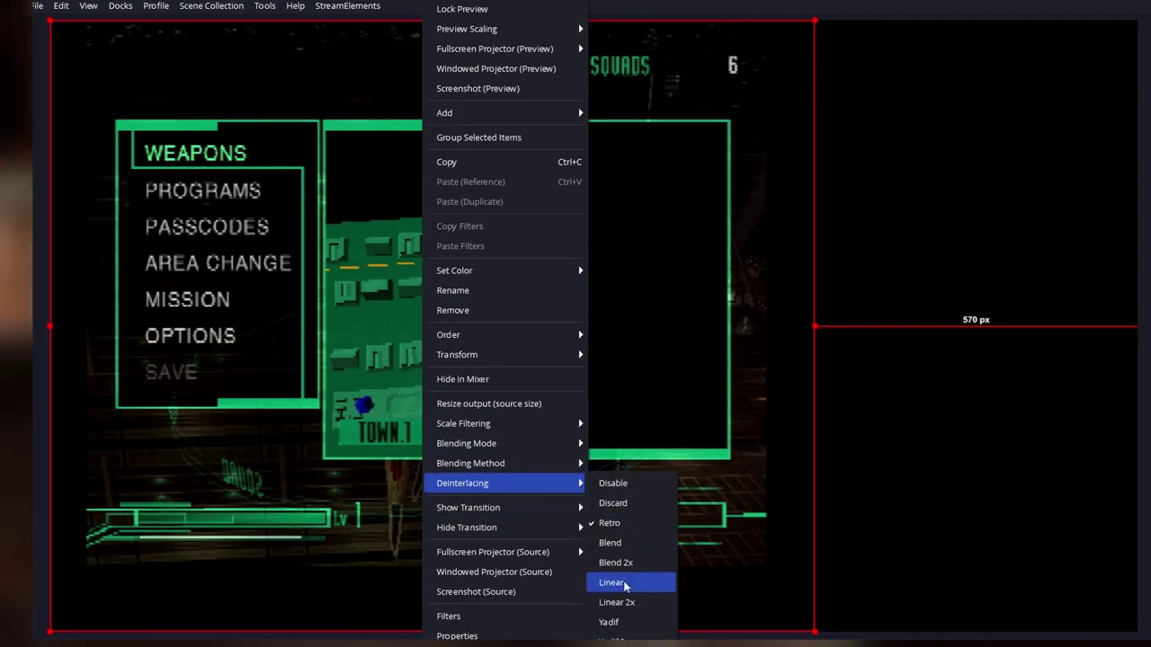
pyautogui.click(611, 640)
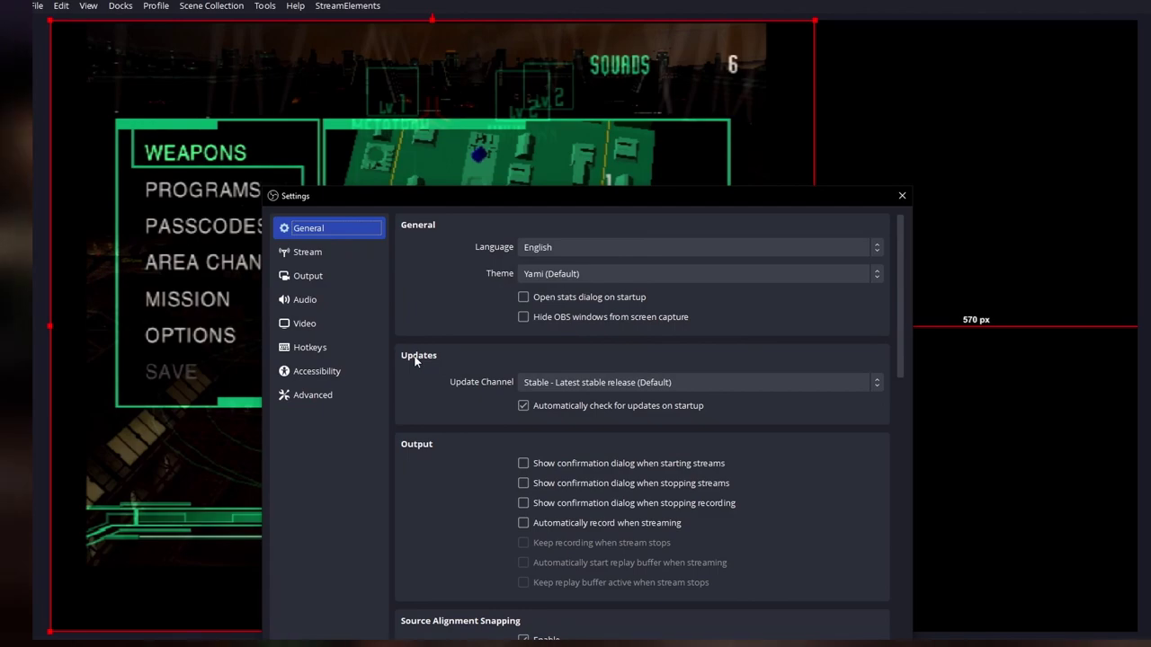
# Set the Video Common FPS Values to 50 PAL and apply the settings
pyautogui.click(355, 329)
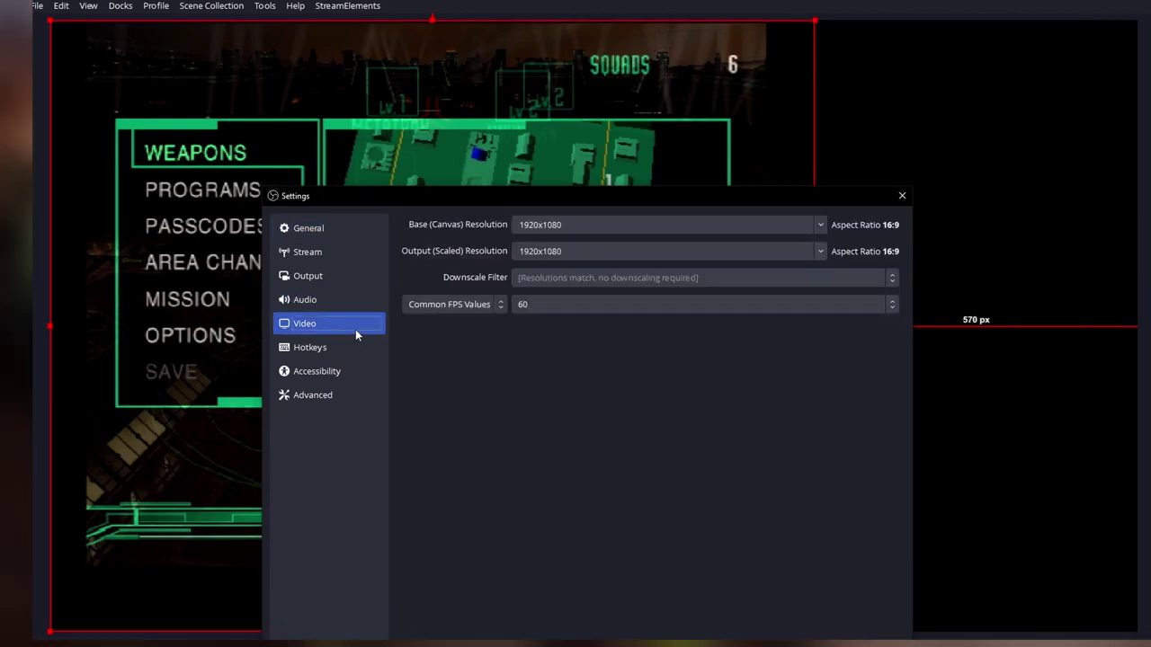
pyautogui.click(585, 306)
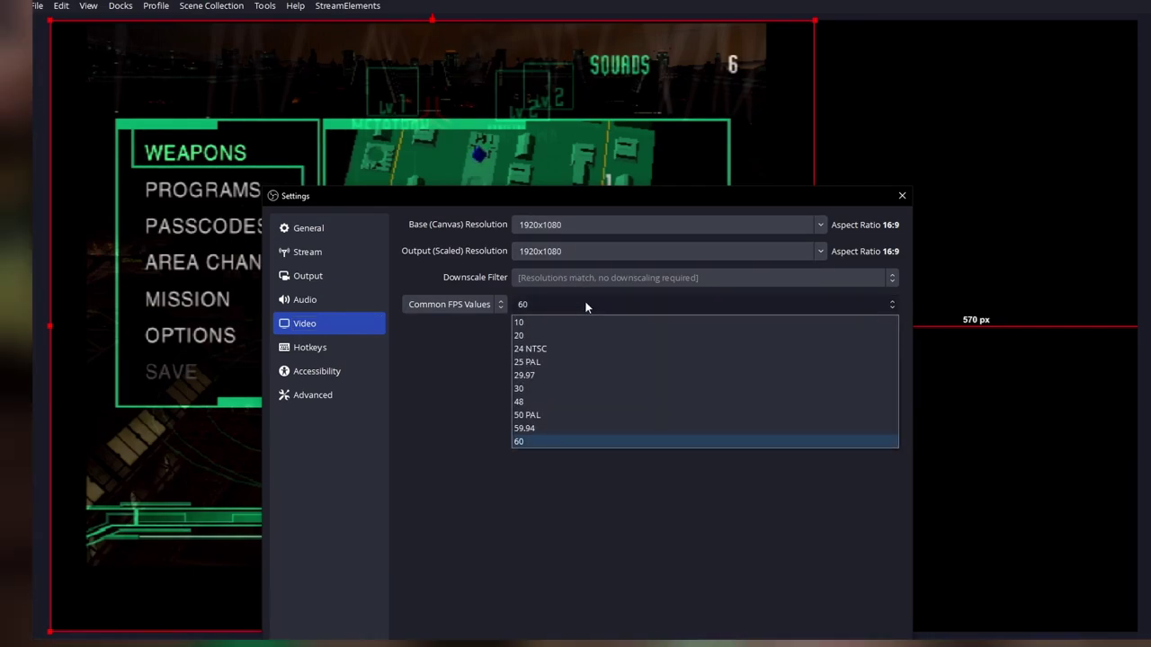
pyautogui.click(554, 415)
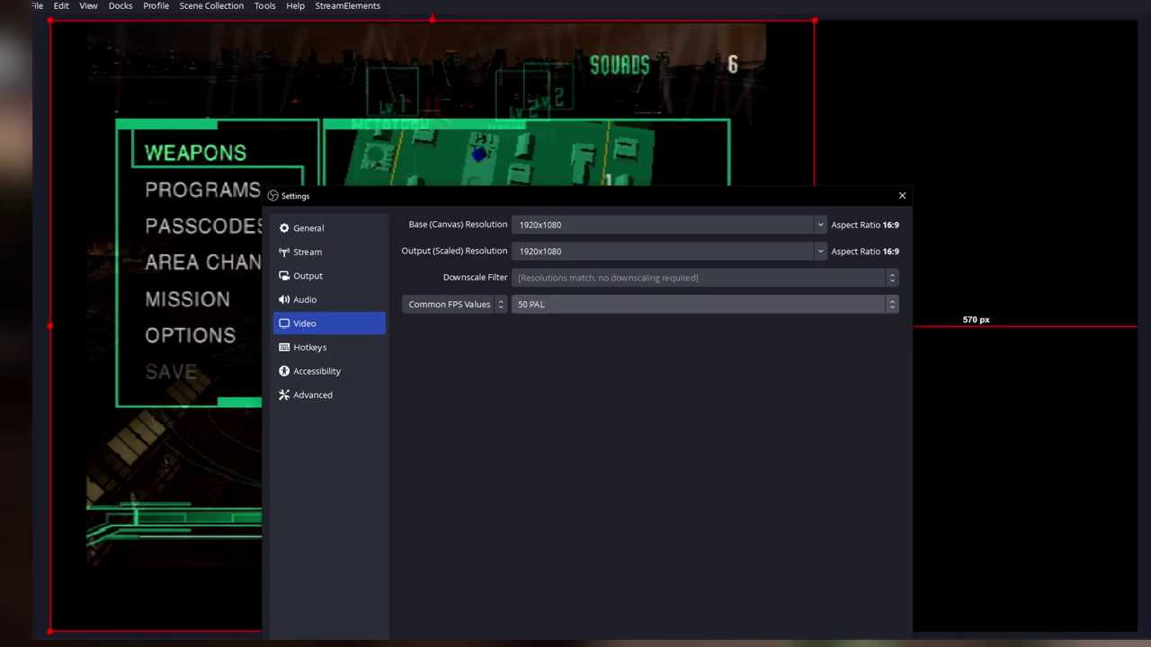
pyautogui.press('Return')
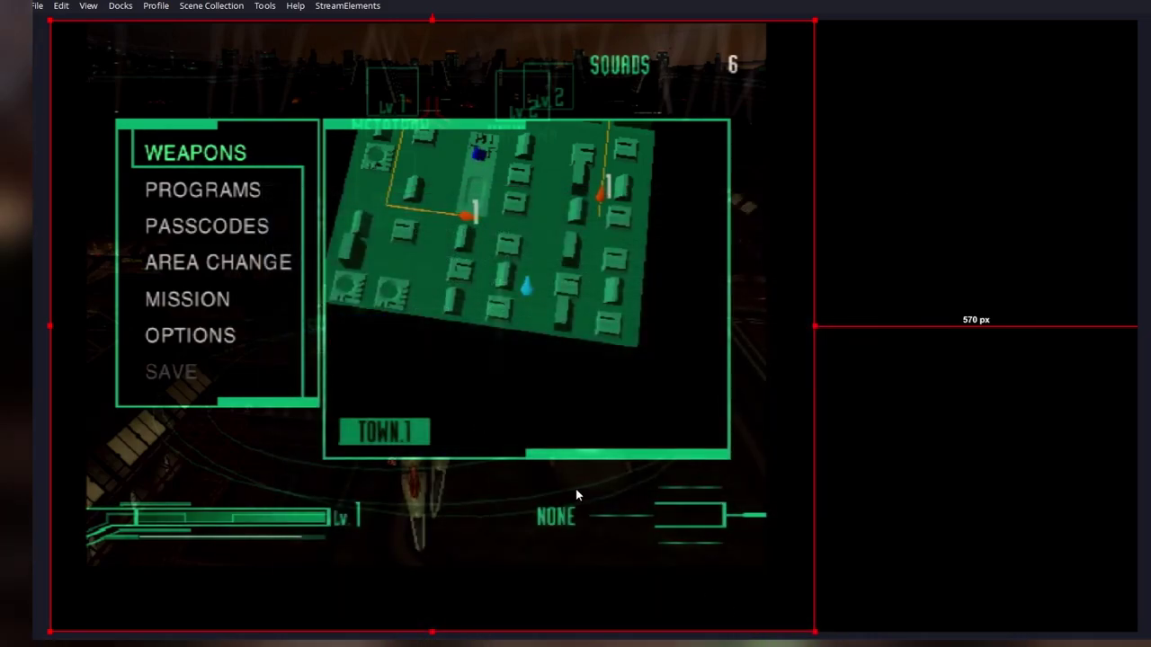